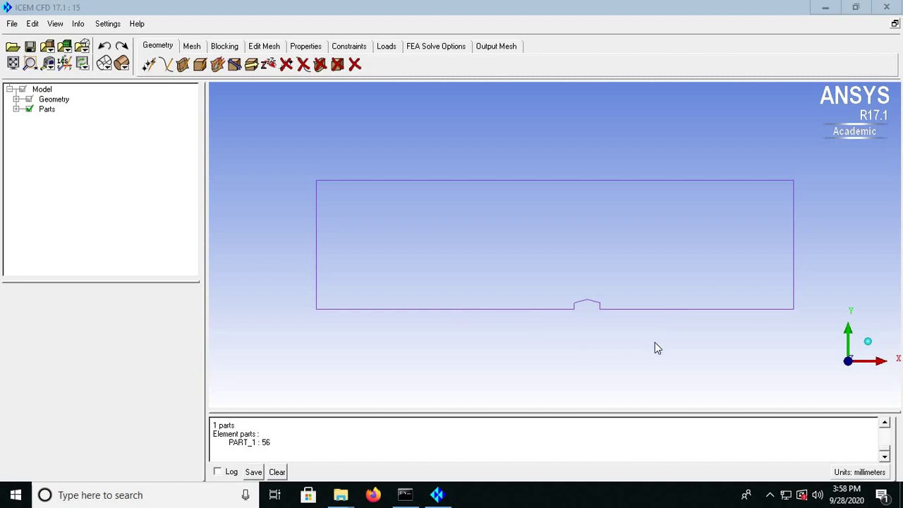
Build the topology of the imported channel geometry using Repair Geometry with a tolerance of 1e+002.
{"action": "left_click", "coordinate": [561, 244]}
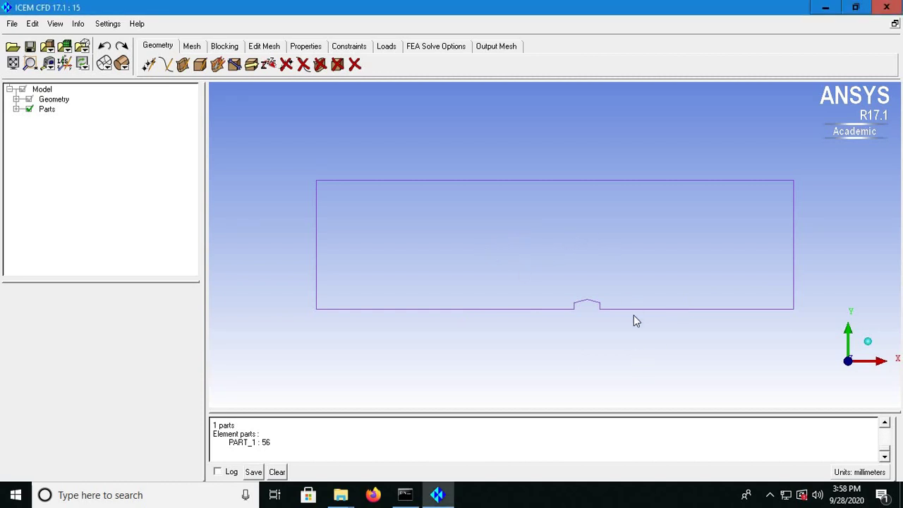
{"action": "right_click_drag", "start_coordinate": [633, 316], "coordinate": [613, 379]}
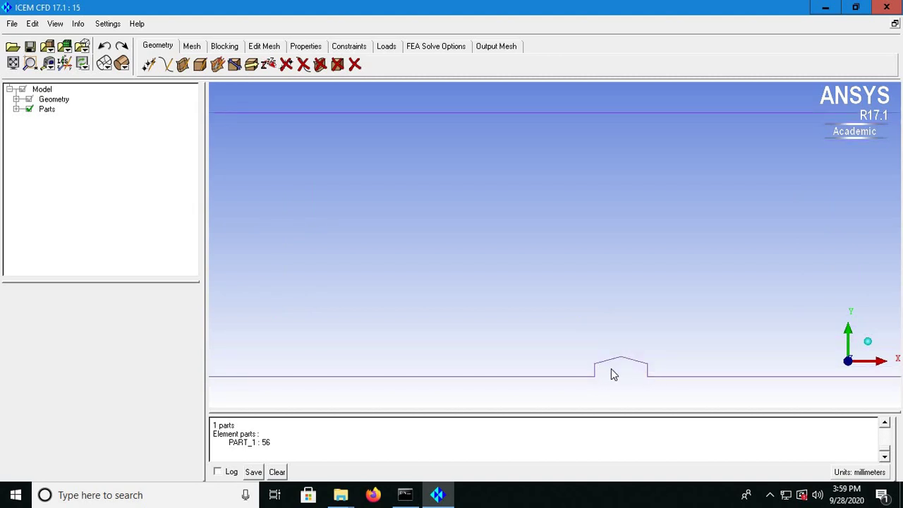
{"action": "scroll", "coordinate": [637, 279], "scroll_direction": "up", "scroll_amount": 3}
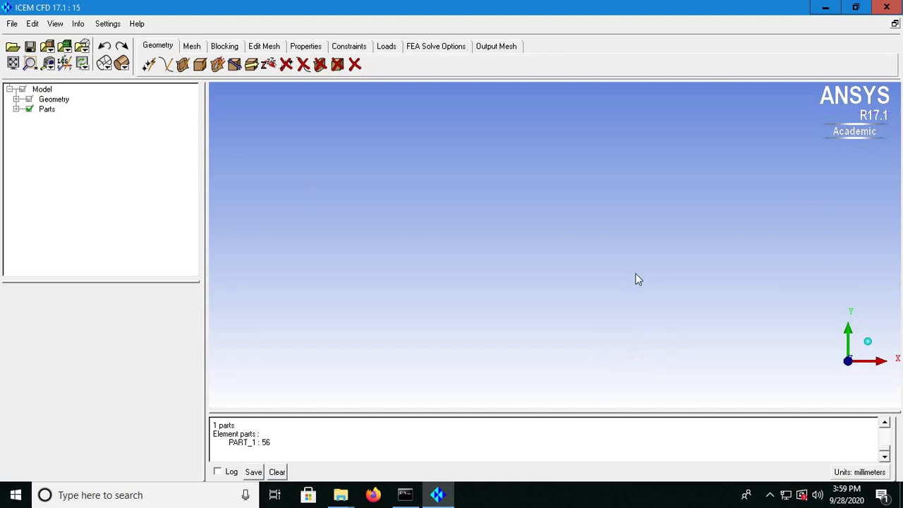
{"action": "scroll", "coordinate": [637, 279], "scroll_direction": "down", "scroll_amount": 5}
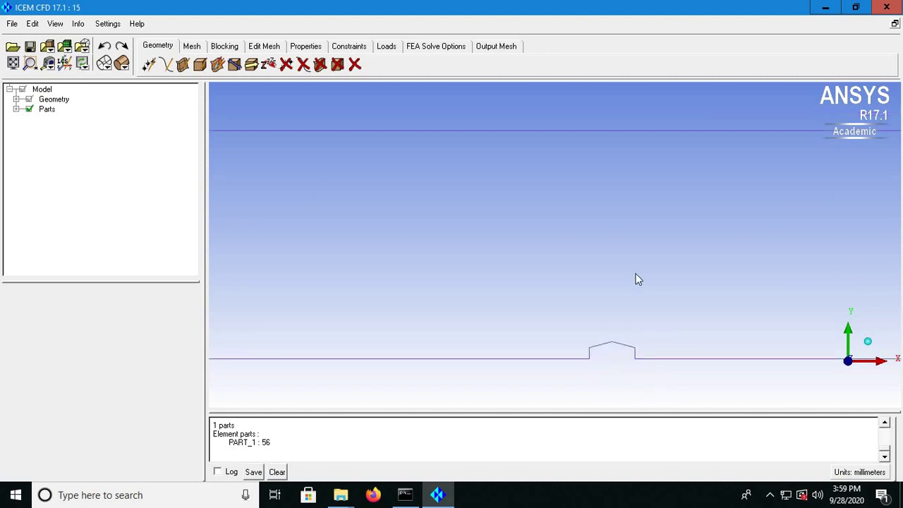
{"action": "left_click", "coordinate": [235, 65]}
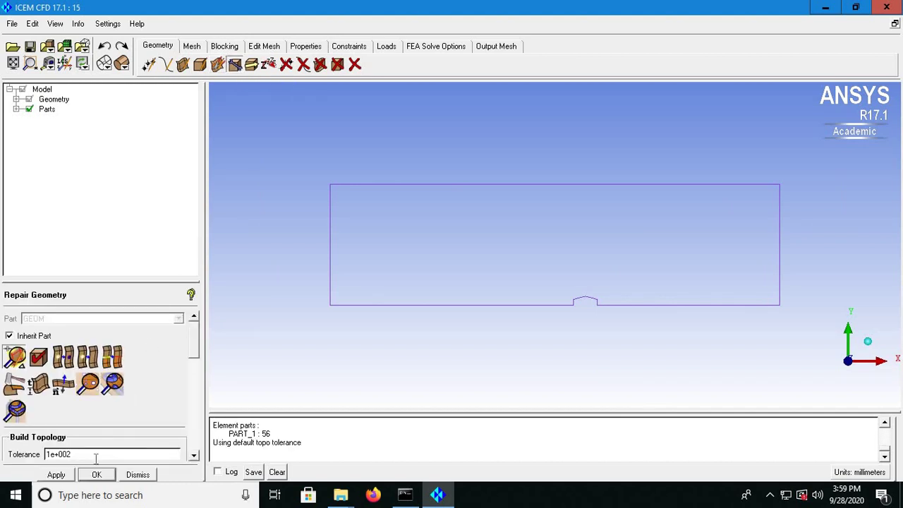
Expand the geometry and parts lists, display surfaces instead of curves, and switch to the isometric view.
{"action": "left_click", "coordinate": [16, 99]}
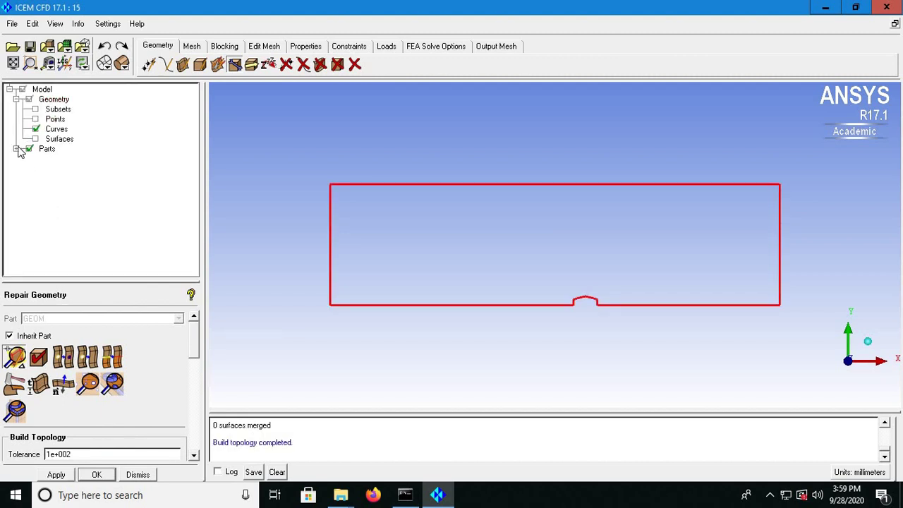
{"action": "left_click", "coordinate": [16, 149]}
{"action": "left_click", "coordinate": [35, 139]}
{"action": "left_click", "coordinate": [35, 129]}
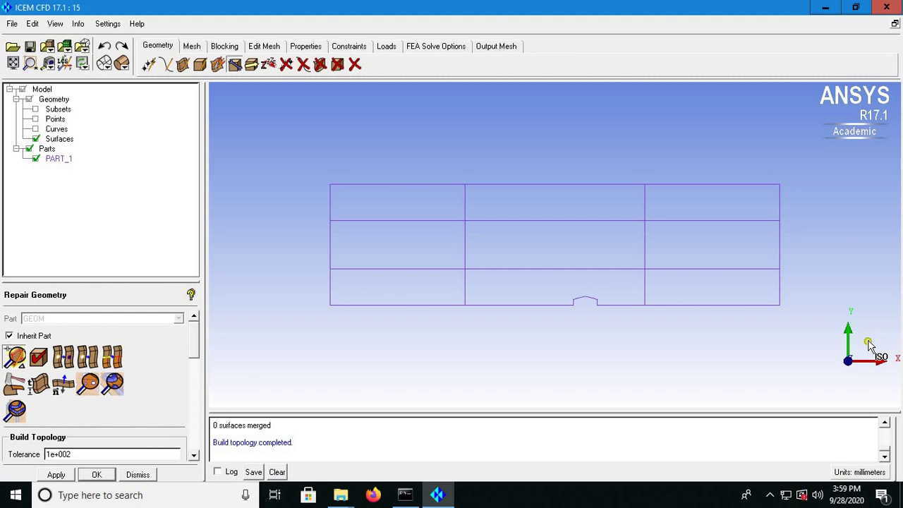
{"action": "left_click", "coordinate": [868, 344]}
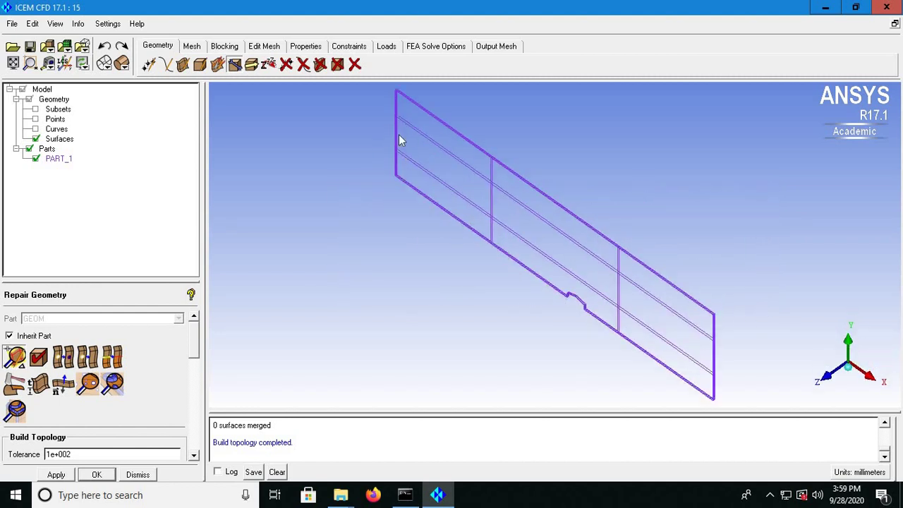
Create a part named SIDE from the two large side surfaces of the domain.
{"action": "right_click", "coordinate": [49, 150]}
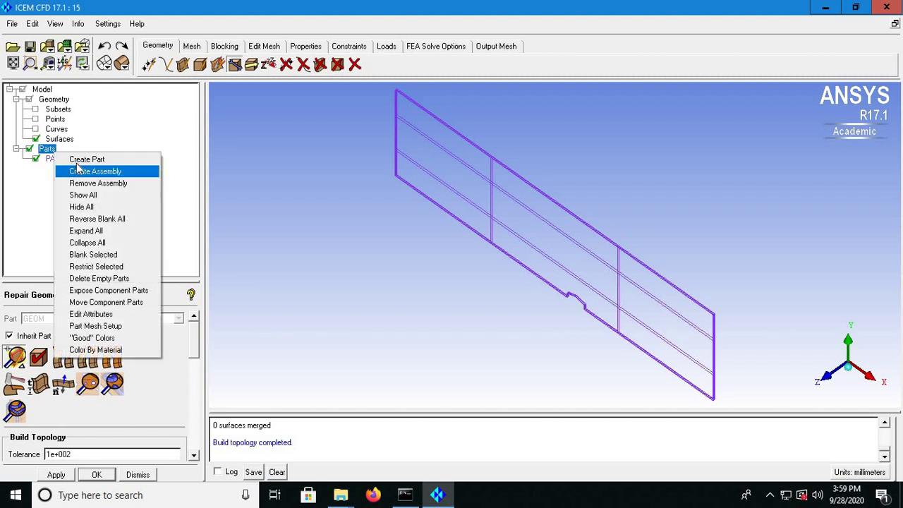
{"action": "left_click", "coordinate": [83, 160]}
{"action": "left_click", "coordinate": [59, 319]}
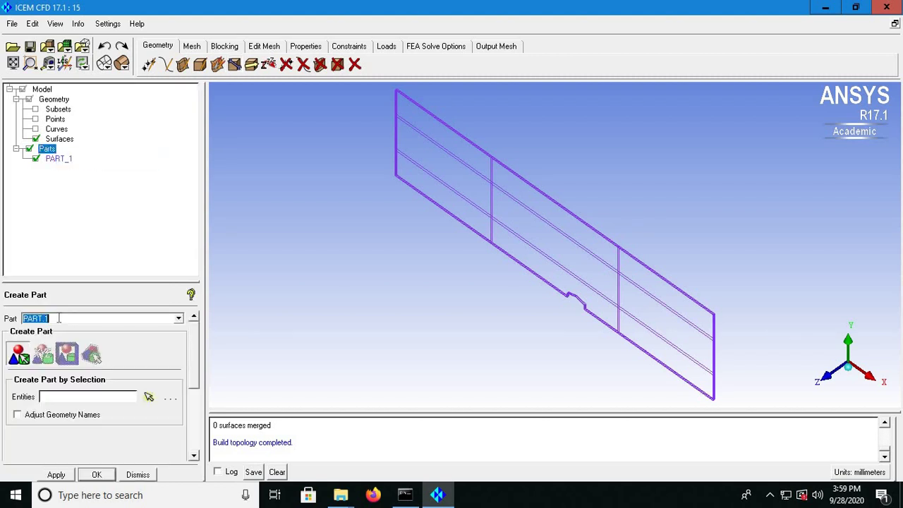
{"action": "type", "text": "side"}
{"action": "left_click", "coordinate": [149, 398]}
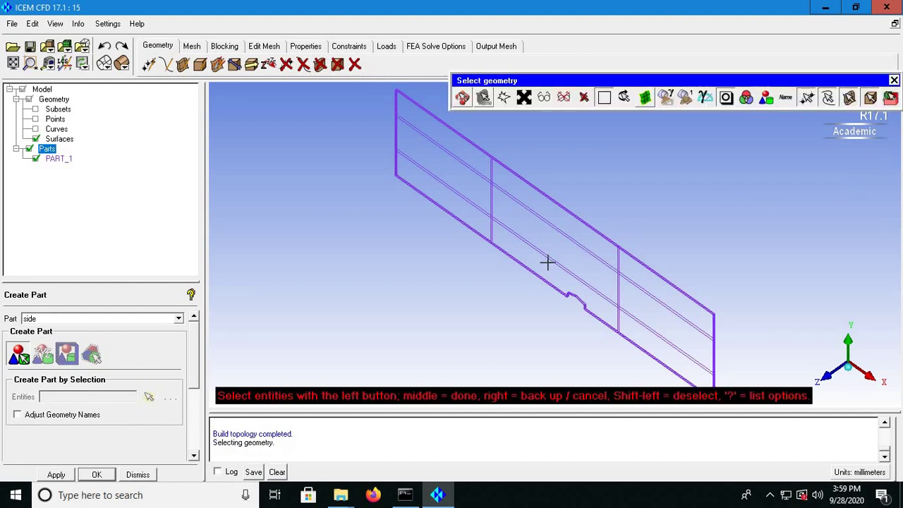
{"action": "key", "text": "a"}
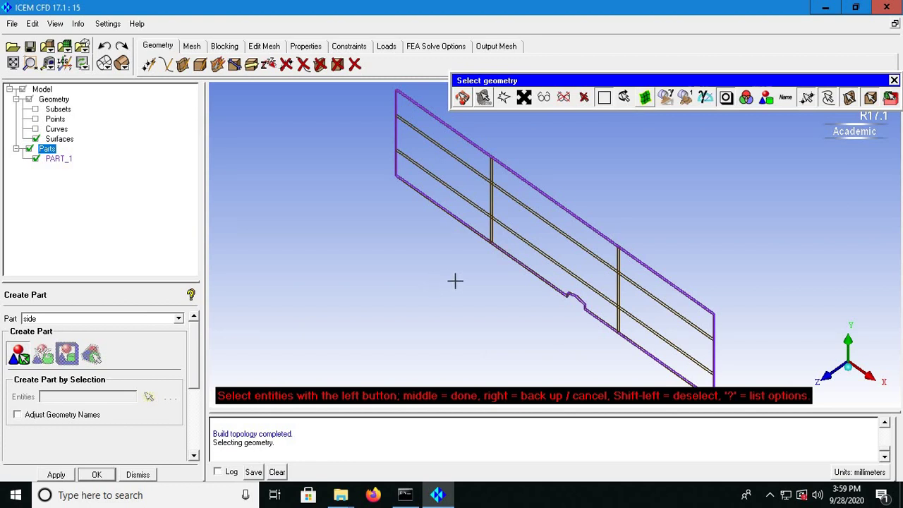
{"action": "middle_click", "coordinate": [458, 304]}
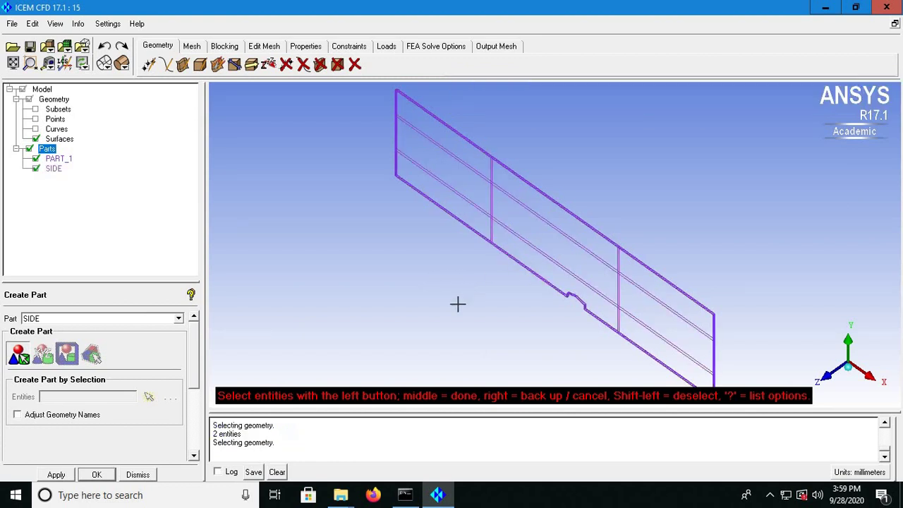
Hide the SIDE part and create a part named TOP from the domain's upper surface.
{"action": "left_click", "coordinate": [36, 169]}
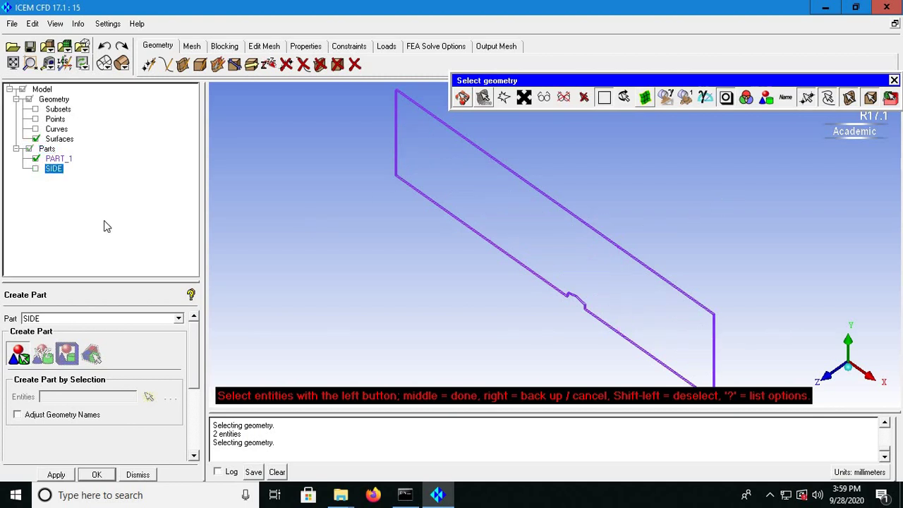
{"action": "left_click", "coordinate": [90, 315]}
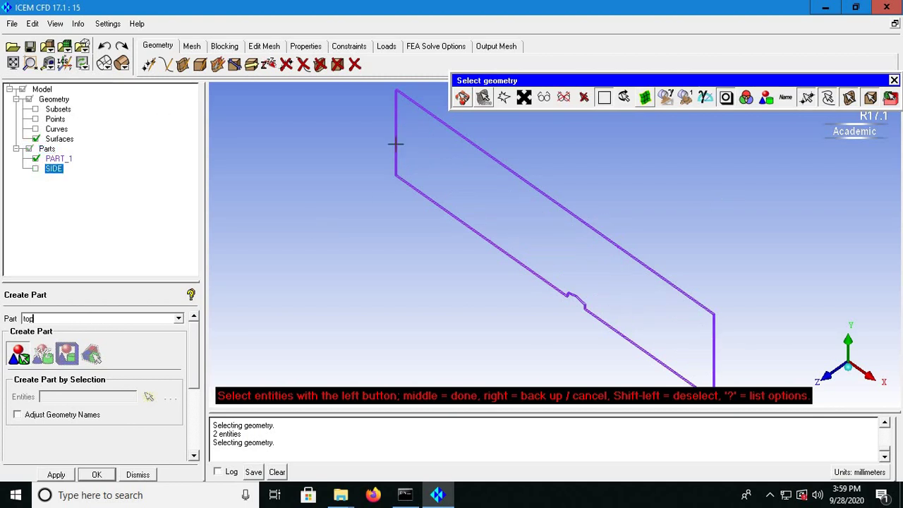
{"action": "left_click", "coordinate": [570, 208]}
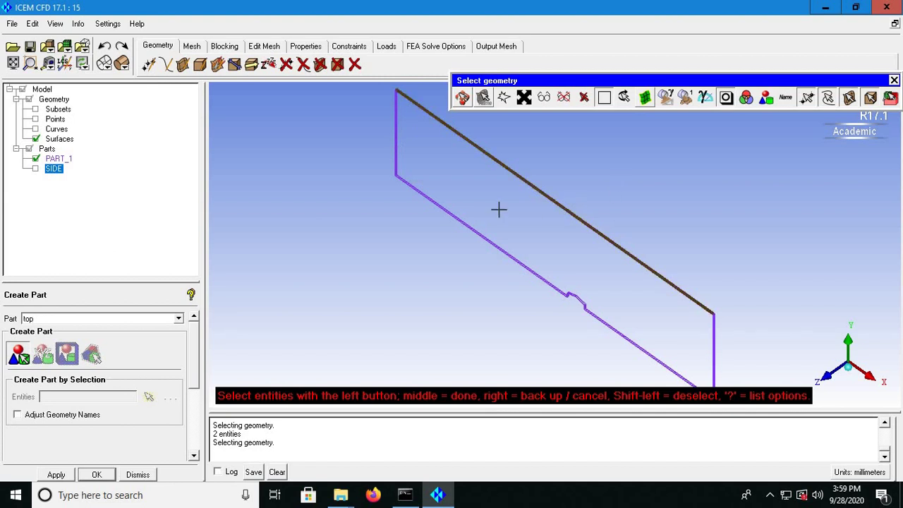
{"action": "middle_click", "coordinate": [499, 209]}
Create a part named BOTTOM from the two floor surfaces before and after the raised block.
{"action": "double_click", "coordinate": [50, 321]}
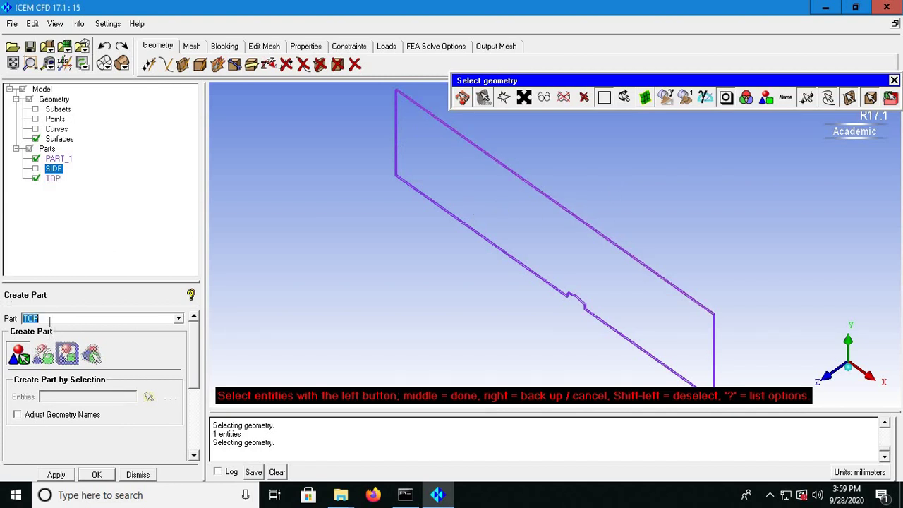
{"action": "type", "text": "B"}
{"action": "left_click", "coordinate": [522, 265]}
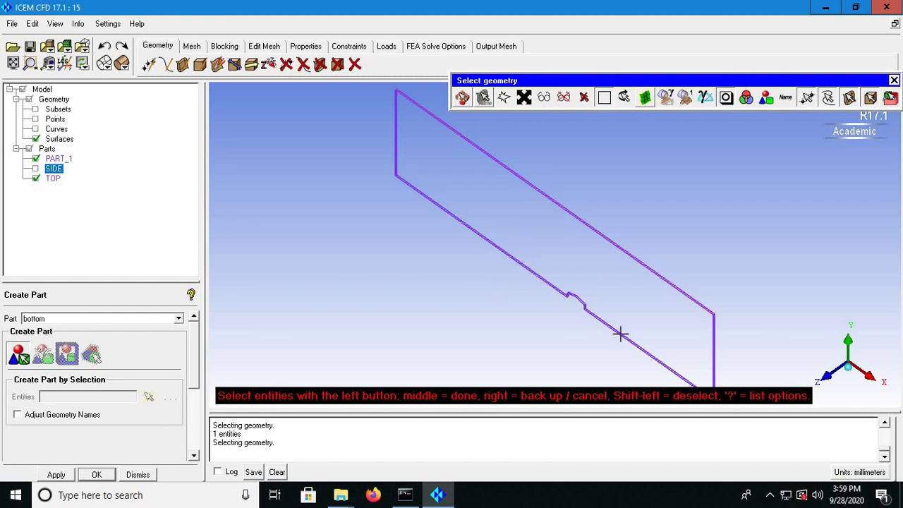
{"action": "middle_click", "coordinate": [470, 308]}
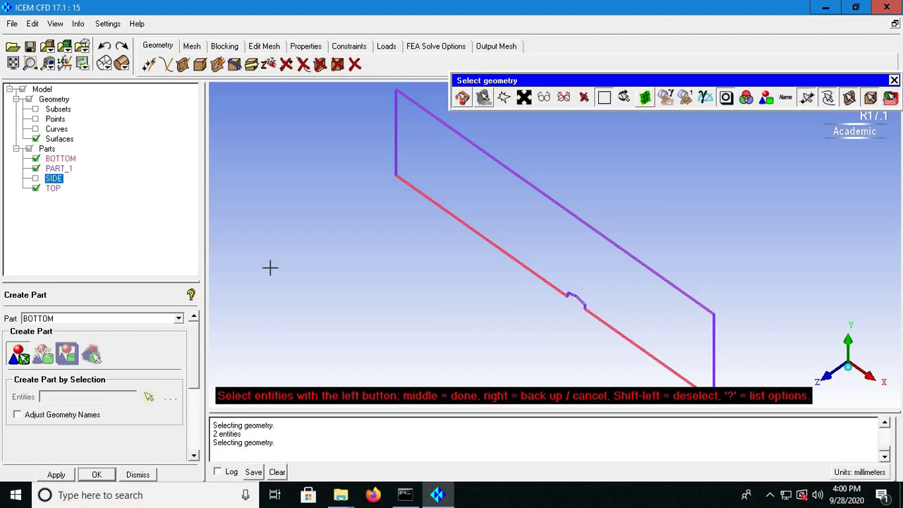
Create a part named IN from the vertical end surface at the low-X end of the domain.
{"action": "double_click", "coordinate": [65, 321]}
{"action": "key", "text": "BackSpace"}
{"action": "type", "text": "in"}
{"action": "left_click", "coordinate": [395, 140]}
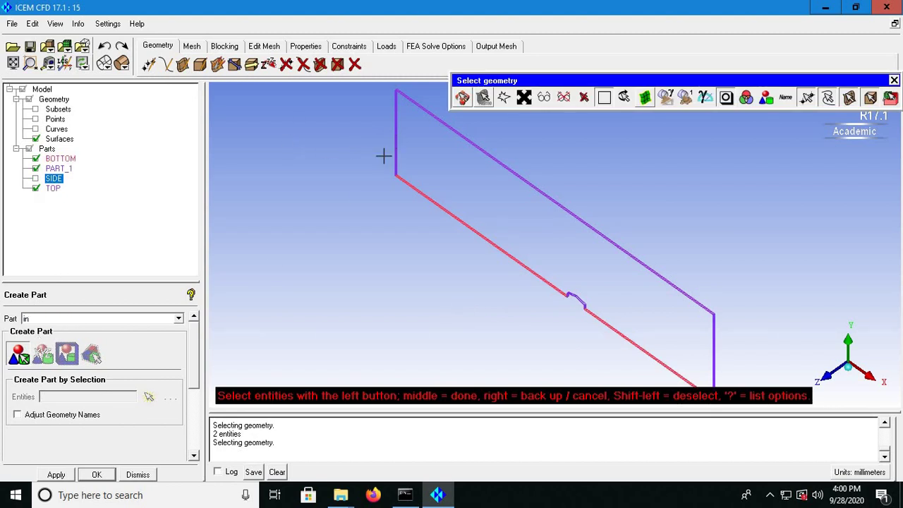
{"action": "middle_click", "coordinate": [359, 210]}
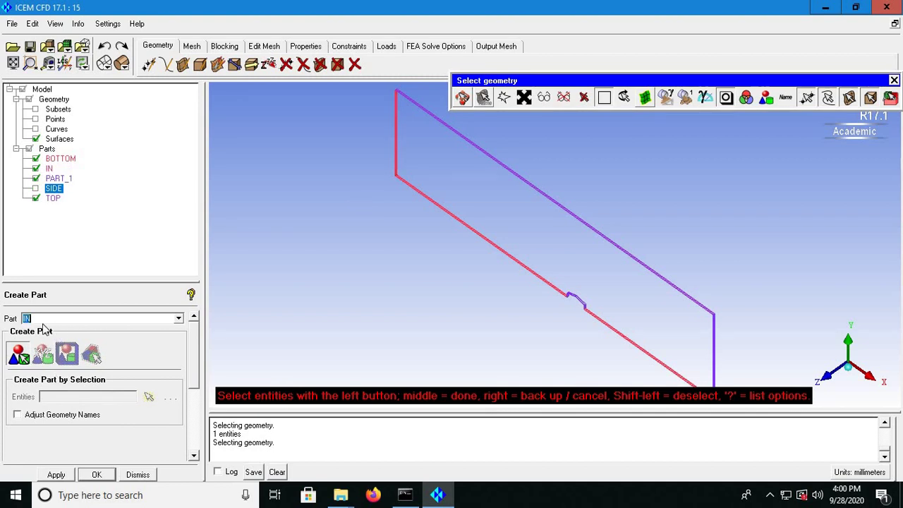
Create a part named OUT from the vertical end surface at the high-X end of the domain.
{"action": "type", "text": "out"}
{"action": "left_click", "coordinate": [710, 353]}
{"action": "middle_click", "coordinate": [674, 326]}
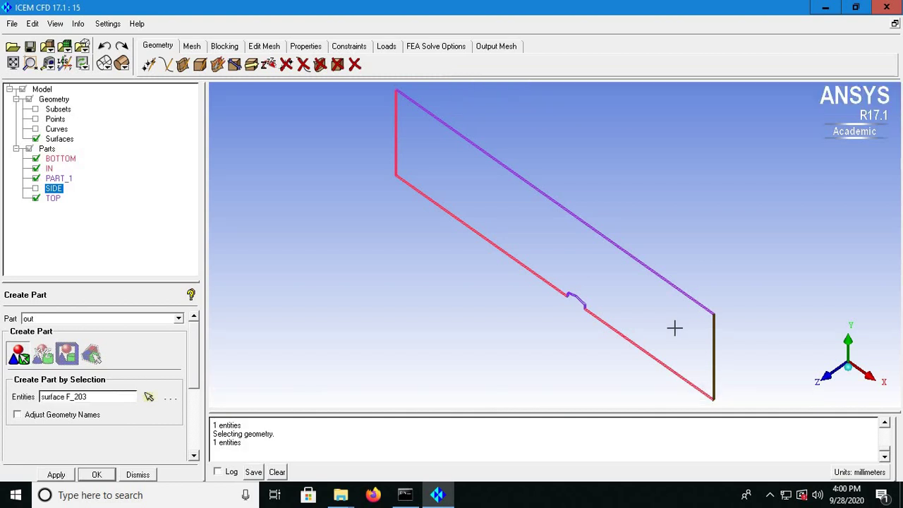
Create a part named FW from the raised block's vertical wall facing the inlet.
{"action": "scroll", "coordinate": [609, 327], "scroll_direction": "up", "scroll_amount": 3}
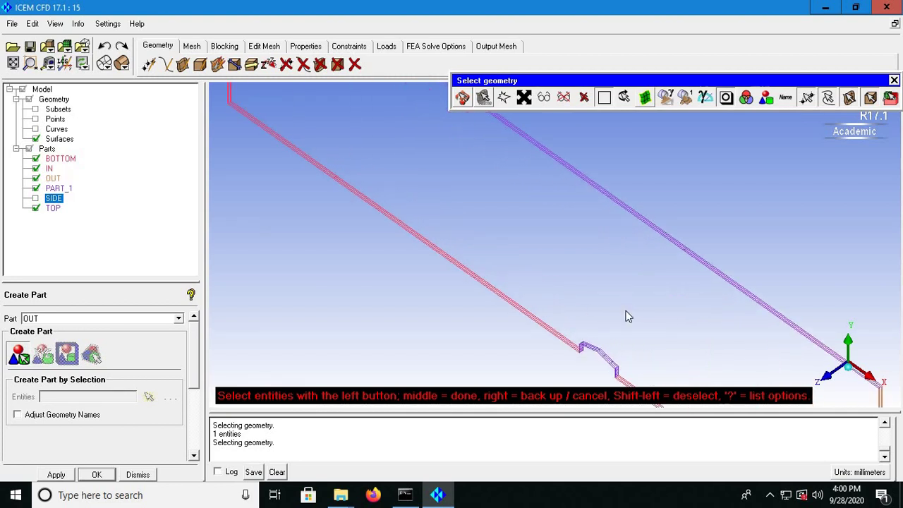
{"action": "key", "text": "F9"}
{"action": "left_click_drag", "start_coordinate": [511, 122], "coordinate": [553, 241]}
{"action": "mouse_move", "coordinate": [551, 236]}
{"action": "right_mouse_down"}
{"action": "mouse_move", "coordinate": [594, 297]}
{"action": "mouse_move", "coordinate": [578, 296]}
{"action": "mouse_move", "coordinate": [590, 298]}
{"action": "mouse_move", "coordinate": [558, 246]}
{"action": "right_mouse_up"}
{"action": "middle_click_drag", "start_coordinate": [558, 247], "coordinate": [412, 223]}
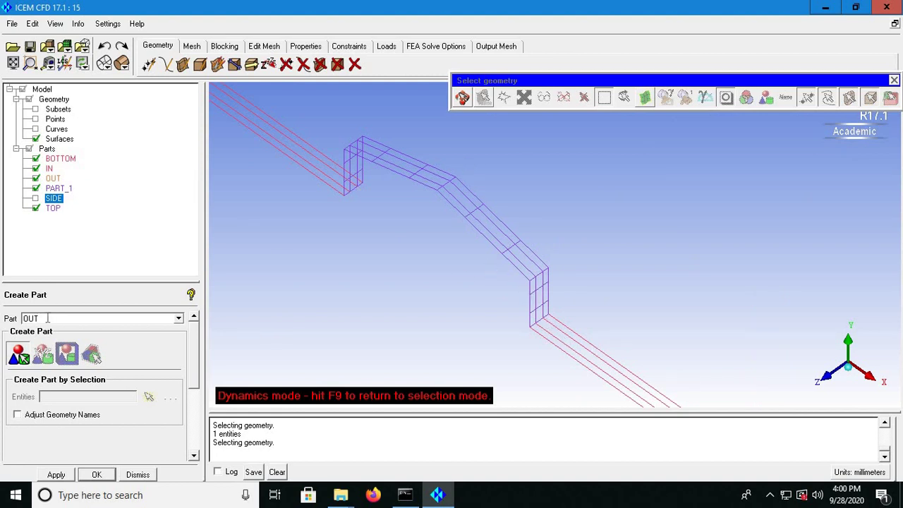
{"action": "key", "text": "F9"}
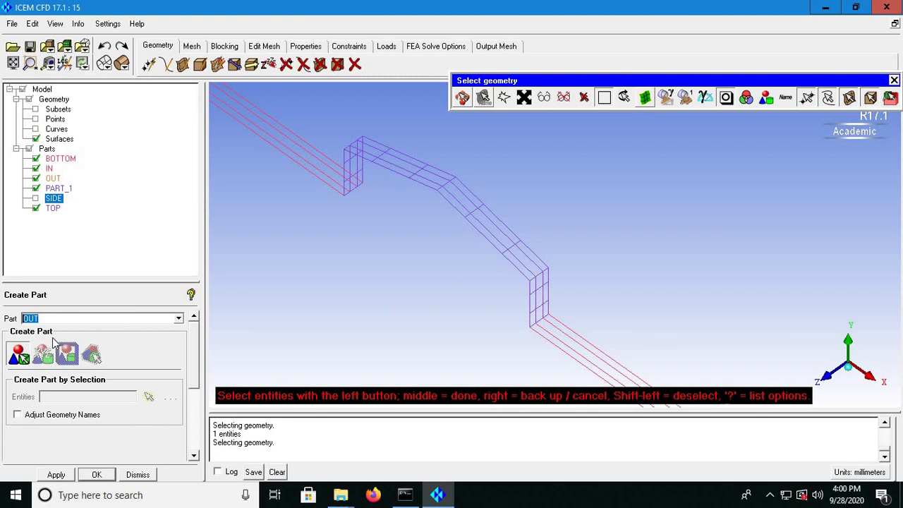
{"action": "type", "text": "FW"}
{"action": "left_click", "coordinate": [349, 162]}
{"action": "middle_click", "coordinate": [340, 254]}
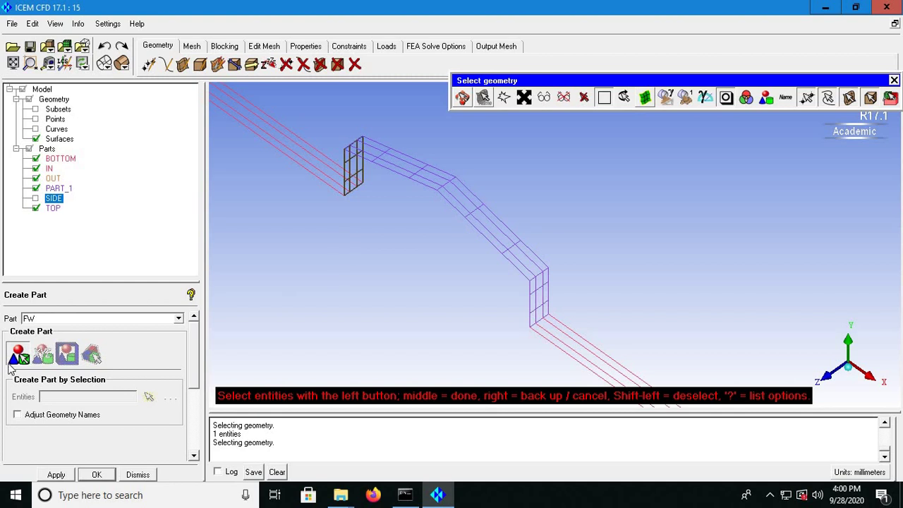
Create a part named RW from the raised block's vertical wall facing the outlet.
{"action": "double_click", "coordinate": [41, 319]}
{"action": "type", "text": "RW"}
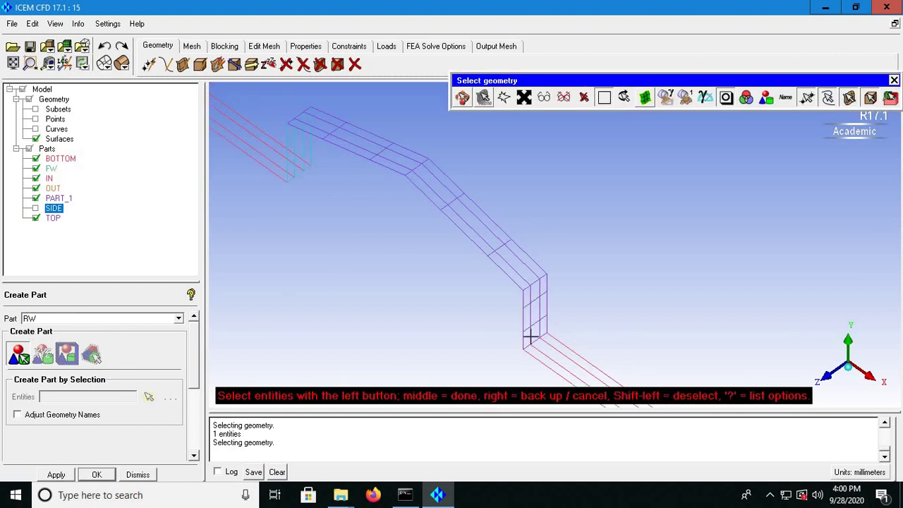
{"action": "left_click", "coordinate": [532, 321]}
{"action": "middle_click", "coordinate": [475, 320]}
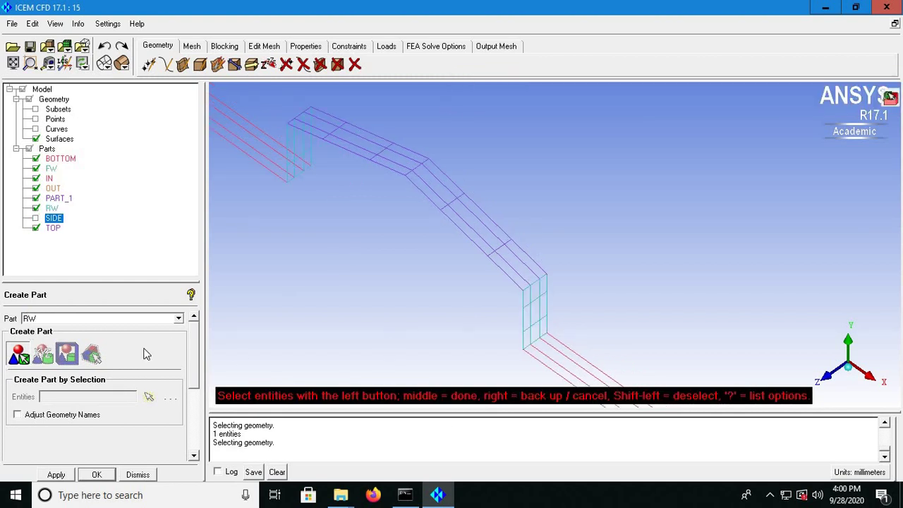
Create a part named R1 from the block's sloped roof surface on the inlet side.
{"action": "double_click", "coordinate": [64, 321]}
{"action": "type", "text": "R1"}
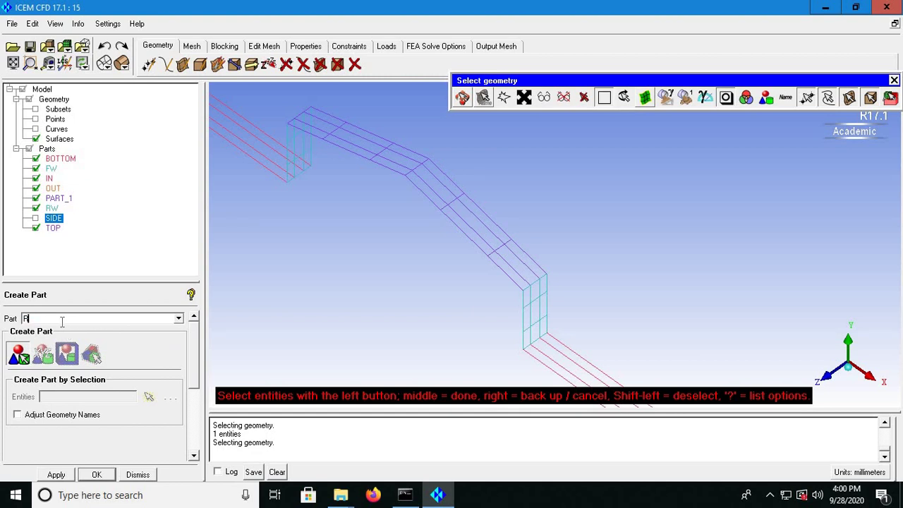
{"action": "left_click", "coordinate": [372, 151]}
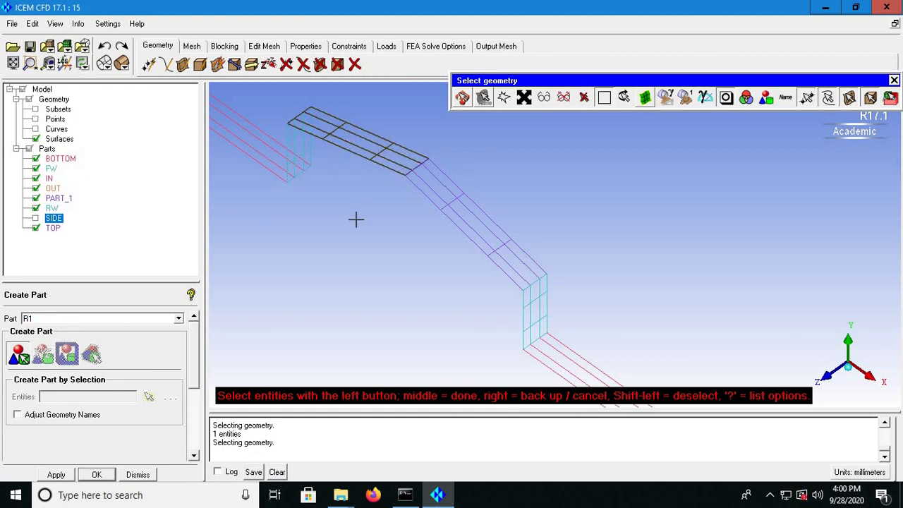
{"action": "middle_click", "coordinate": [355, 218]}
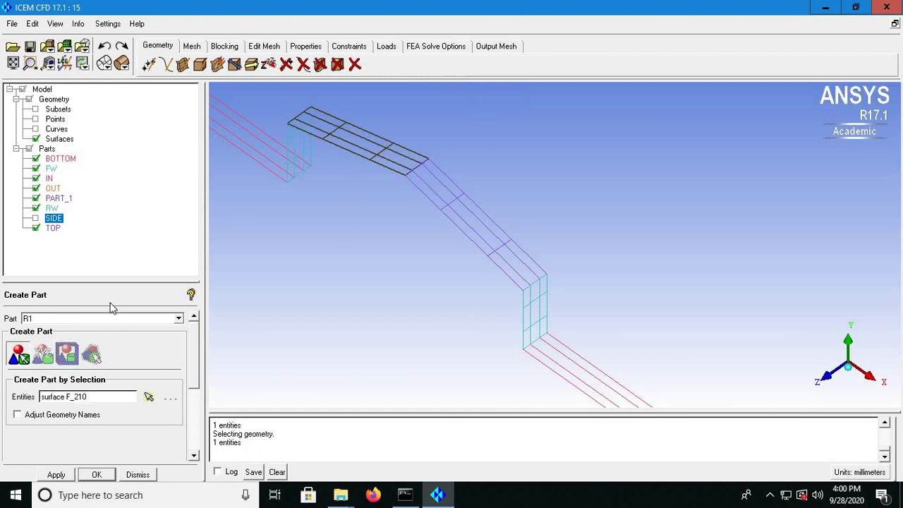
Create a part named R2 from the block's sloped roof surface on the outlet side, and show the SIDE part again.
{"action": "left_click", "coordinate": [73, 317]}
{"action": "type", "text": "R2"}
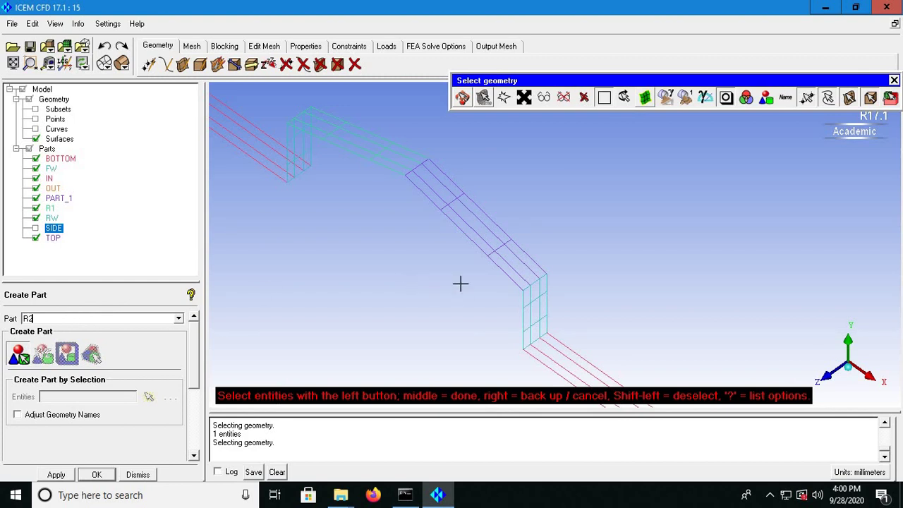
{"action": "left_click", "coordinate": [474, 239]}
{"action": "middle_click", "coordinate": [423, 280]}
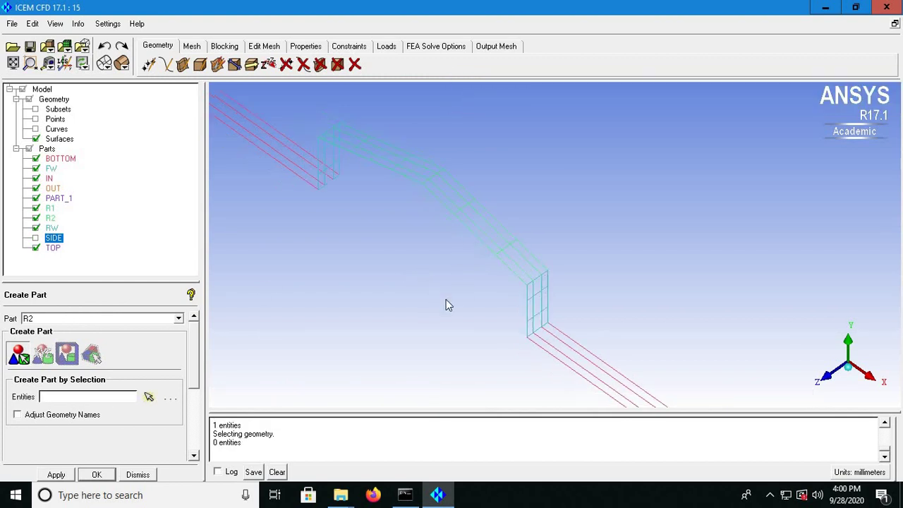
{"action": "scroll", "coordinate": [451, 300], "scroll_direction": "down", "scroll_amount": 5}
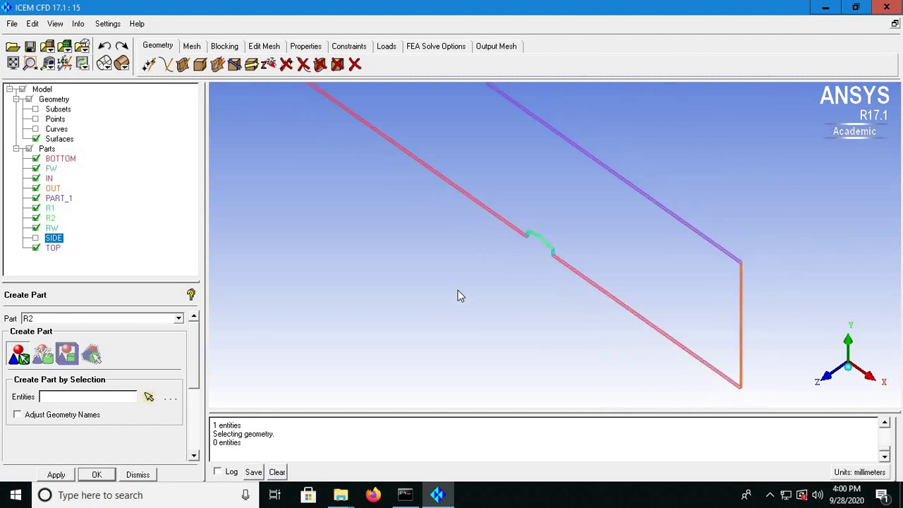
{"action": "left_click", "coordinate": [36, 238]}
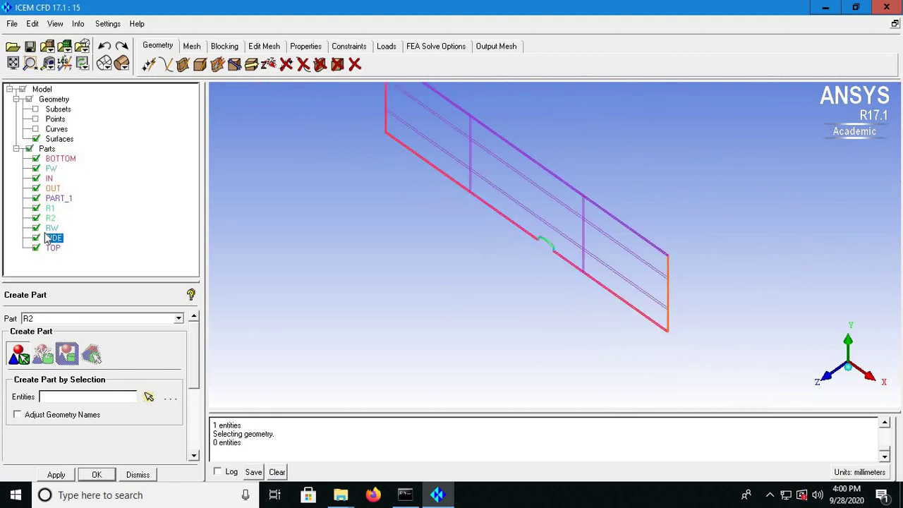
Delete empty parts, then display the geometry's points and curves with the surfaces hidden and the parts list collapsed.
{"action": "right_click", "coordinate": [50, 152]}
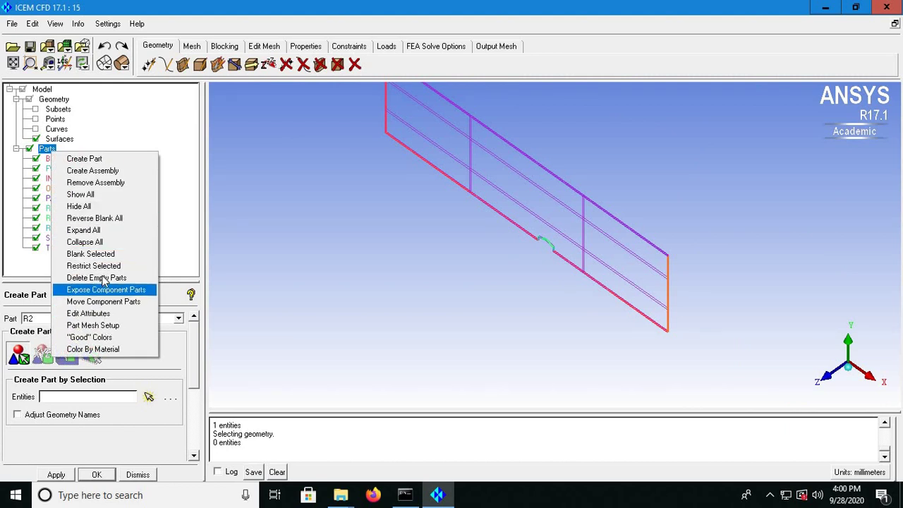
{"action": "left_click", "coordinate": [103, 278]}
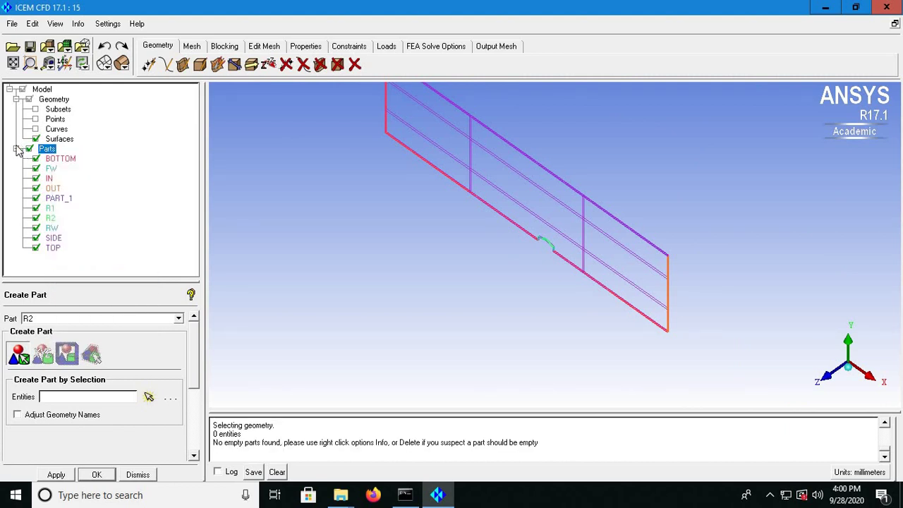
{"action": "left_click", "coordinate": [16, 149]}
{"action": "left_click", "coordinate": [35, 129]}
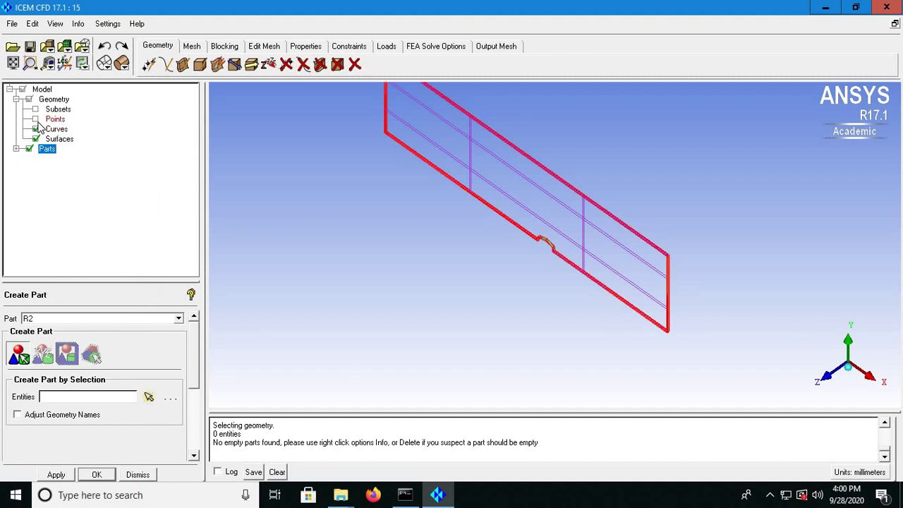
{"action": "left_click", "coordinate": [36, 120]}
{"action": "left_click", "coordinate": [35, 139]}
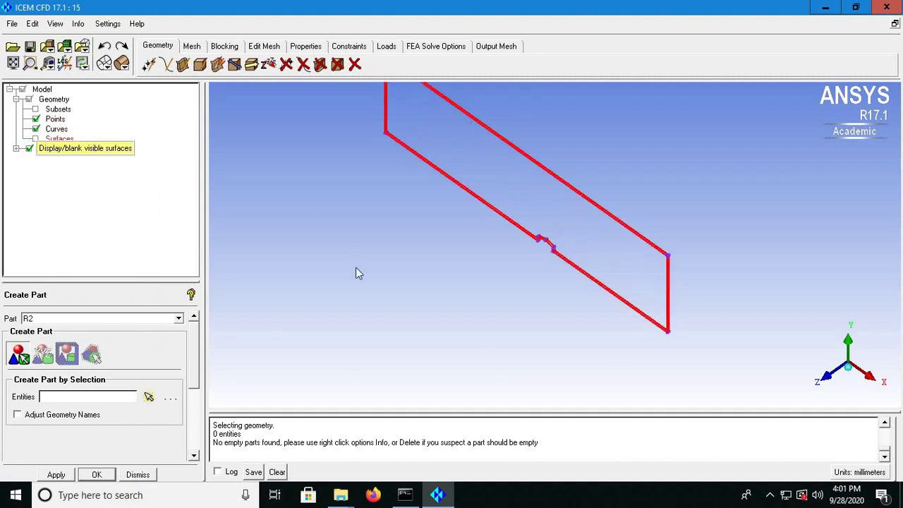
Save the project under the new name 15 NAMED in the 15 Deg Pitch folder.
{"action": "left_click", "coordinate": [12, 23]}
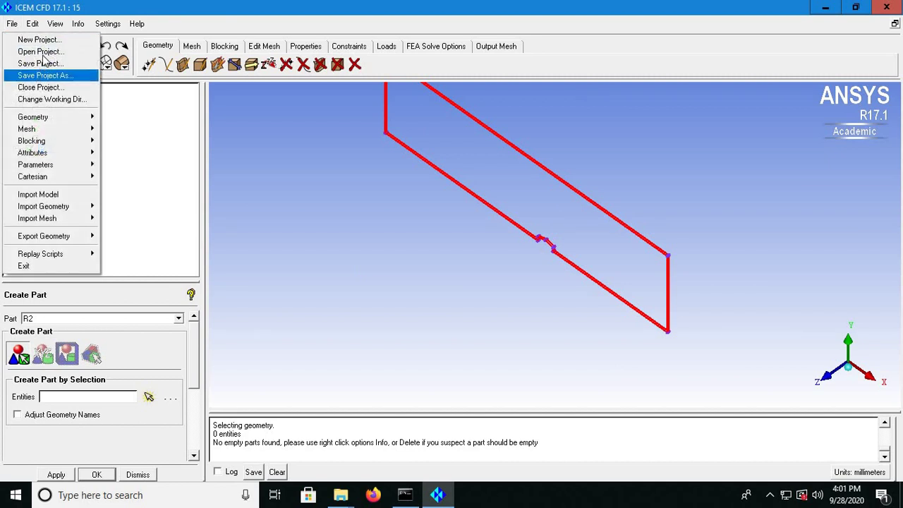
{"action": "left_click", "coordinate": [42, 74]}
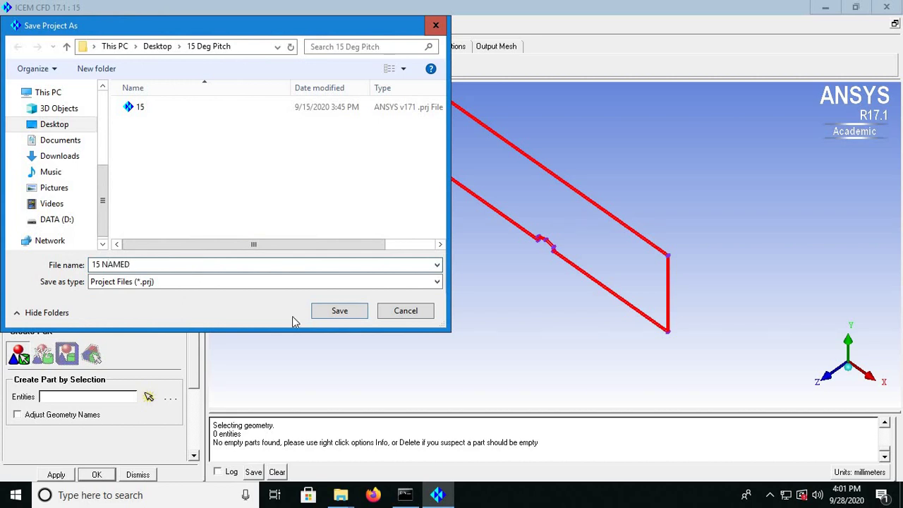
{"action": "left_click", "coordinate": [345, 312]}
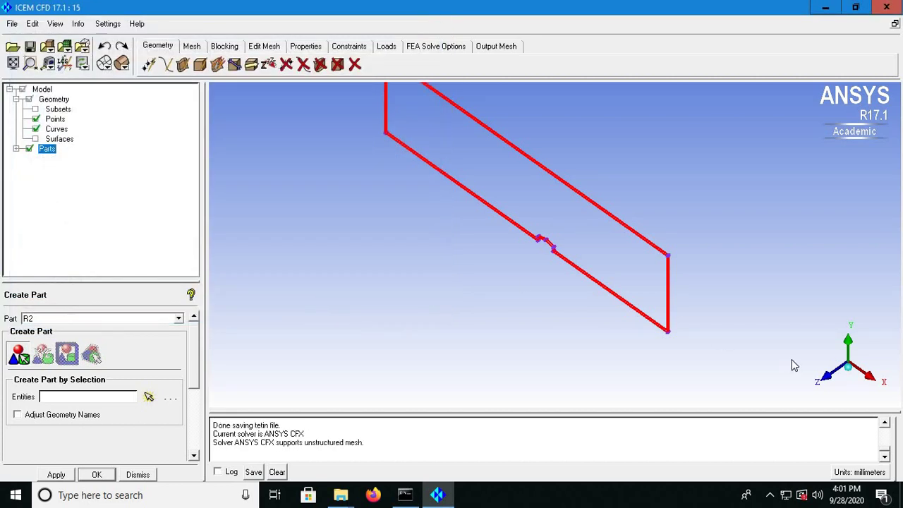
Initialize a 3D Bounding Box block around the whole geometry, assigned to the part SOLID.
{"action": "left_click", "coordinate": [828, 381]}
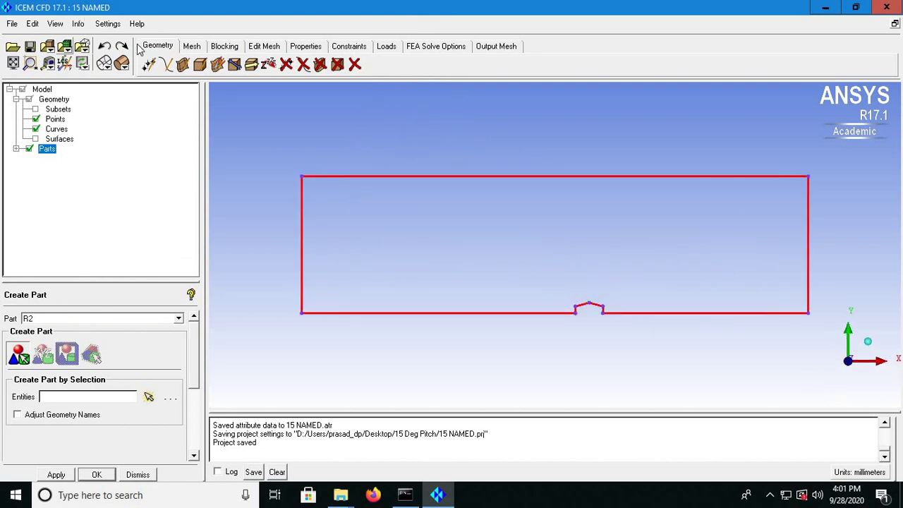
{"action": "left_click", "coordinate": [220, 46]}
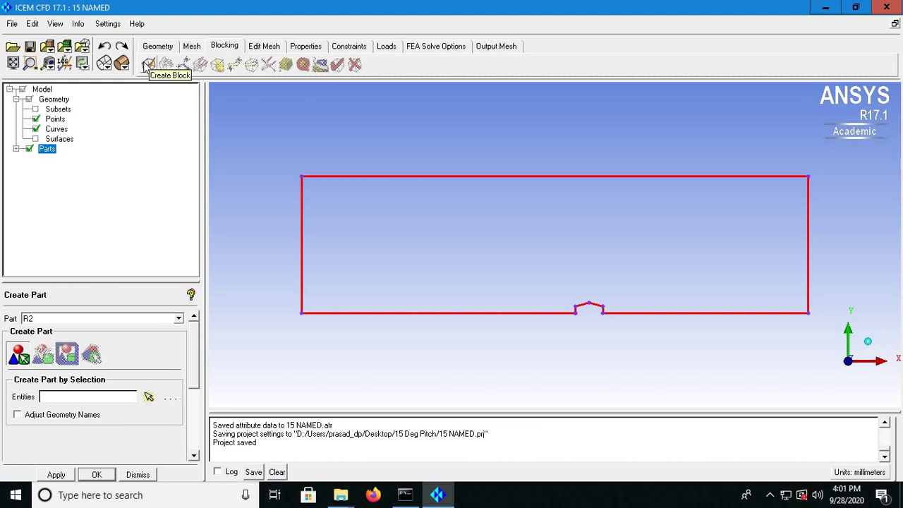
{"action": "left_click", "coordinate": [148, 64]}
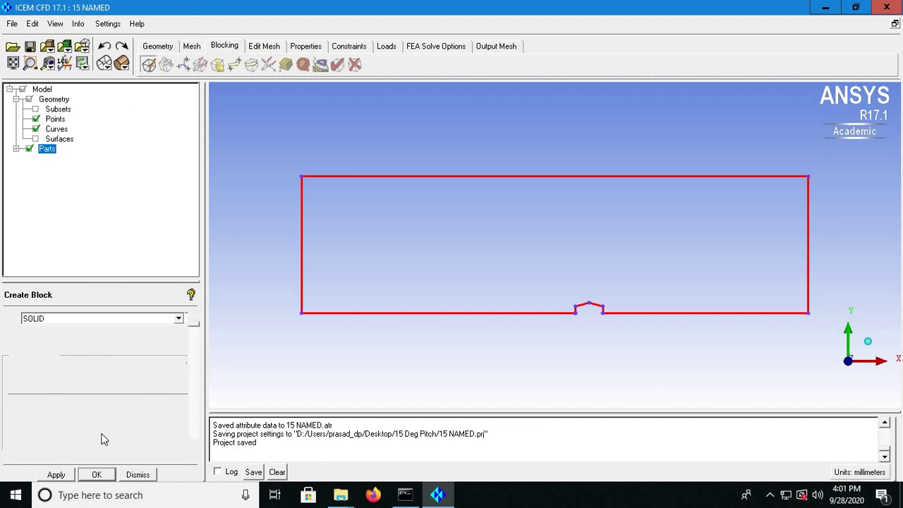
{"action": "left_click", "coordinate": [62, 476]}
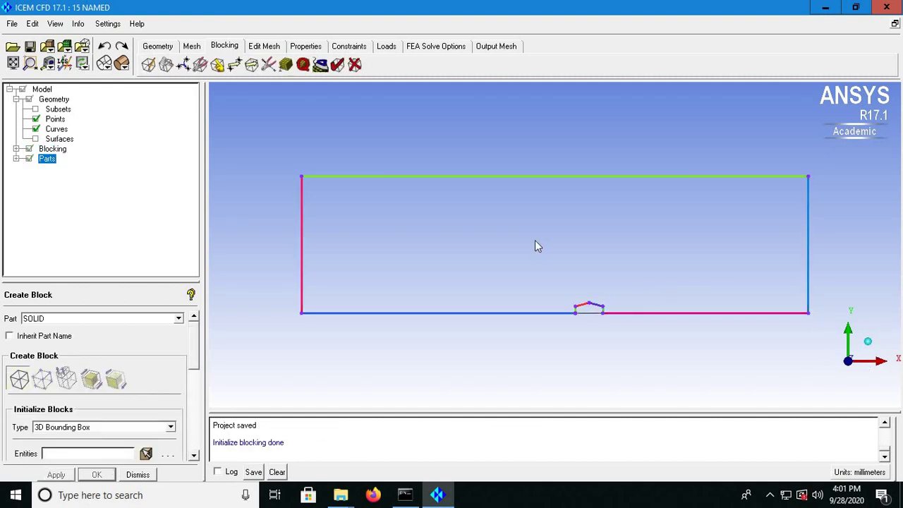
Associate the front and rear top block edges with the matching long curves along the channel's top.
{"action": "left_click", "coordinate": [218, 66]}
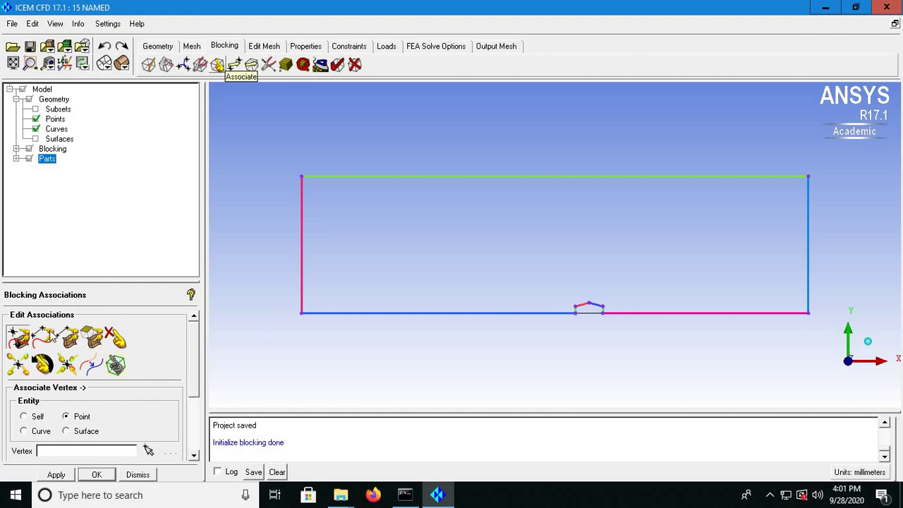
{"action": "left_click", "coordinate": [48, 340]}
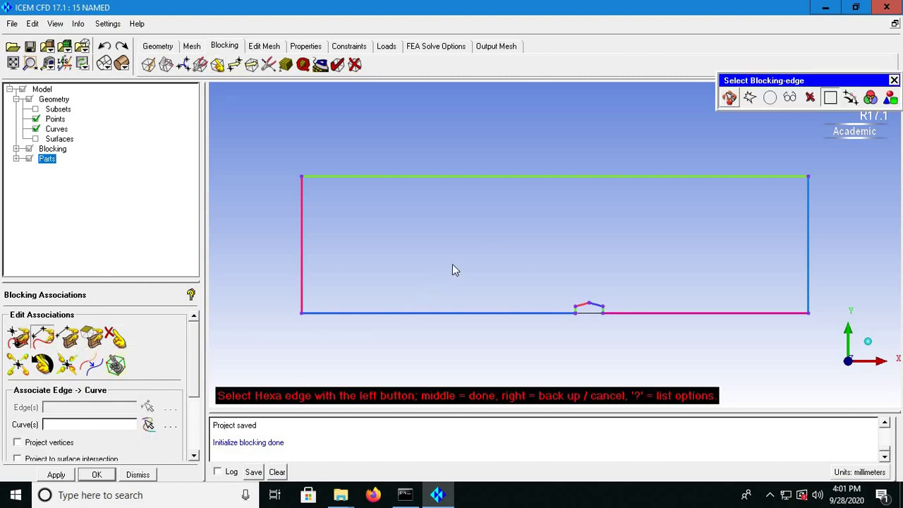
{"action": "key", "text": "F9"}
{"action": "left_click_drag", "start_coordinate": [401, 258], "coordinate": [544, 226]}
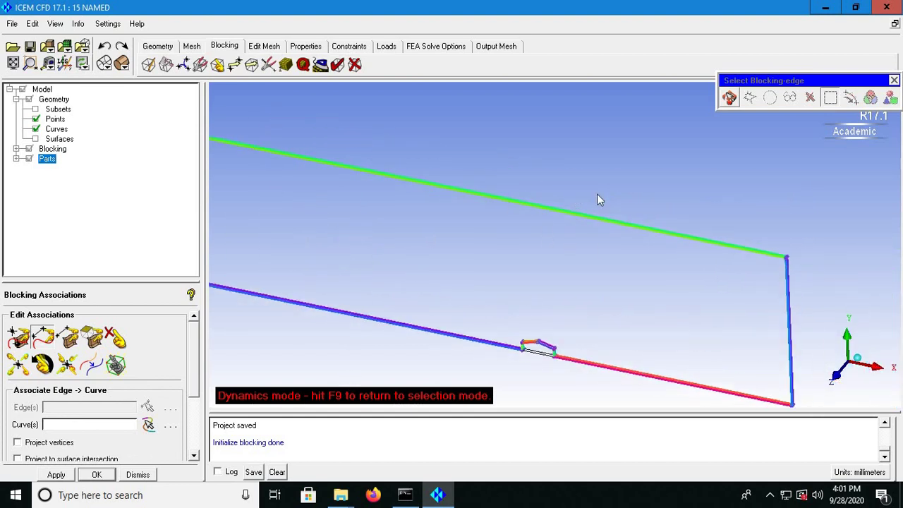
{"action": "left_click_drag", "start_coordinate": [597, 194], "coordinate": [458, 171]}
{"action": "key", "text": "F9"}
{"action": "left_click", "coordinate": [458, 172]}
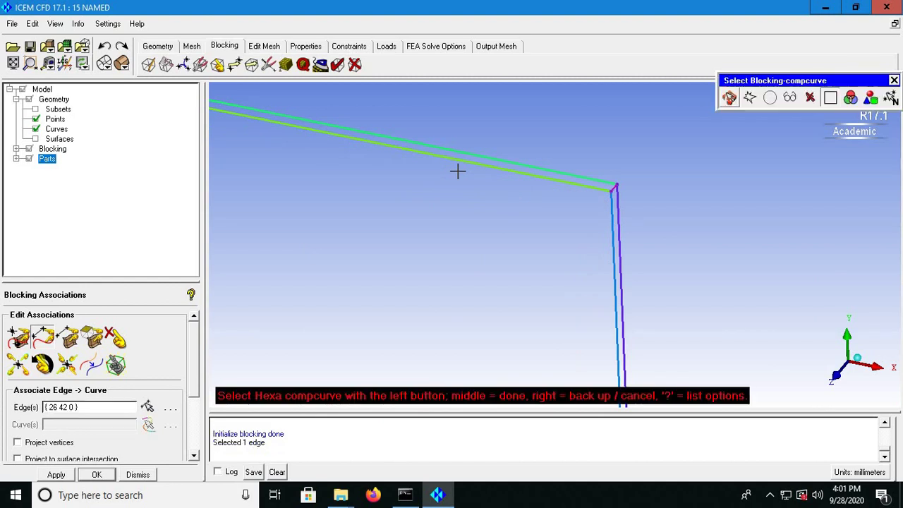
{"action": "left_click", "coordinate": [458, 171]}
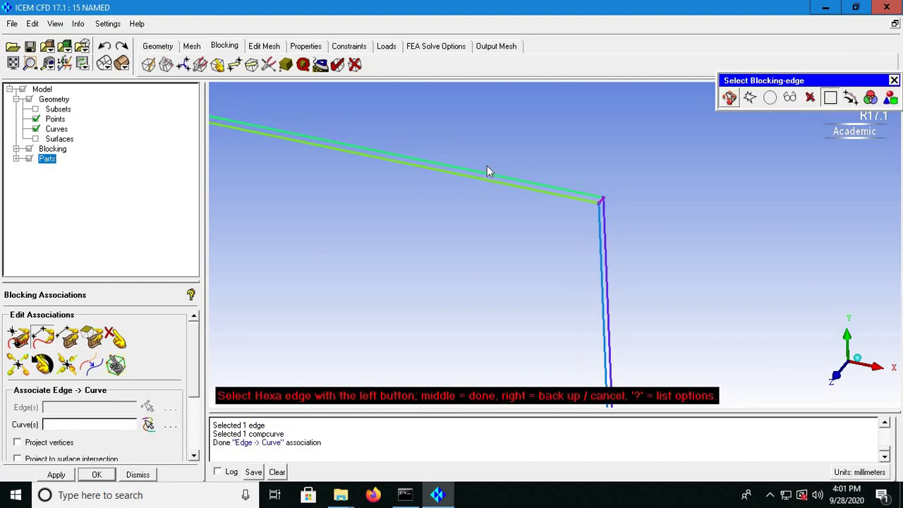
{"action": "left_click", "coordinate": [485, 166]}
{"action": "left_click", "coordinate": [485, 167]}
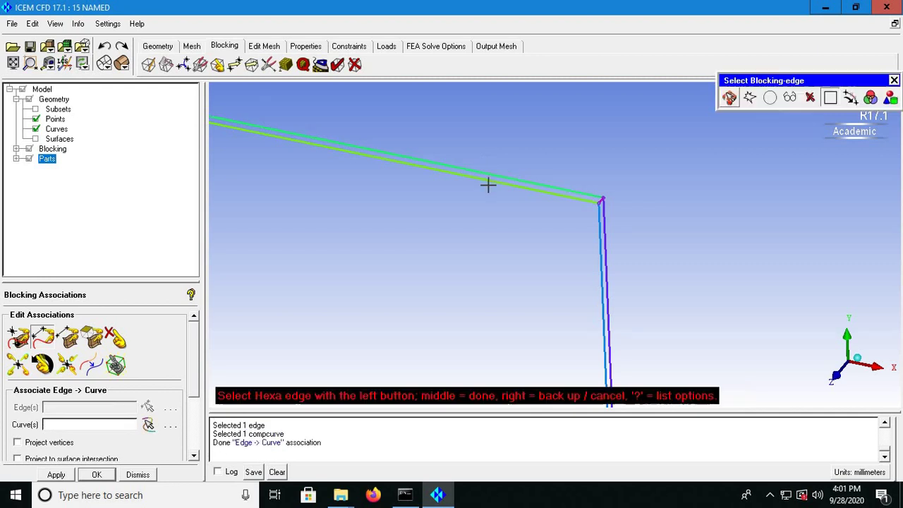
Associate the front bottom block edge with the two front floor curves on either side of the gabled block.
{"action": "key", "text": "F9"}
{"action": "left_click_drag", "start_coordinate": [621, 176], "coordinate": [508, 303]}
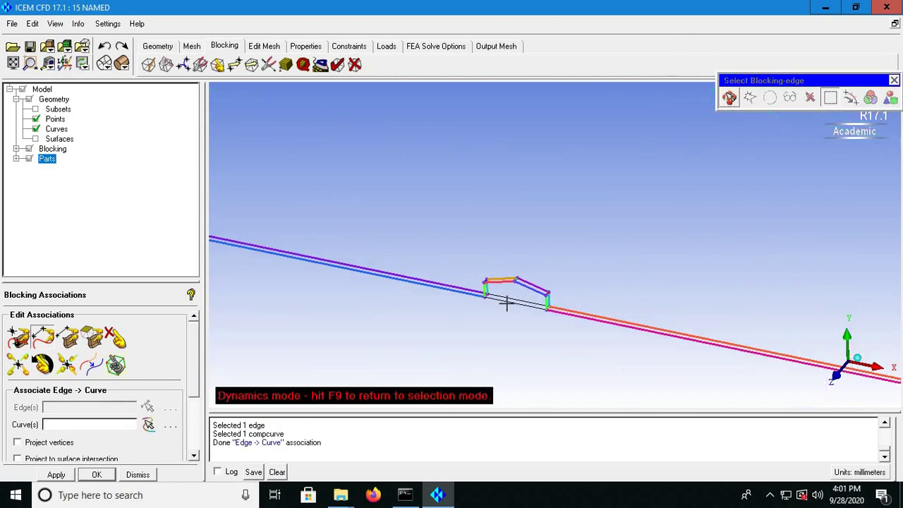
{"action": "key", "text": "F9"}
{"action": "left_click", "coordinate": [483, 303]}
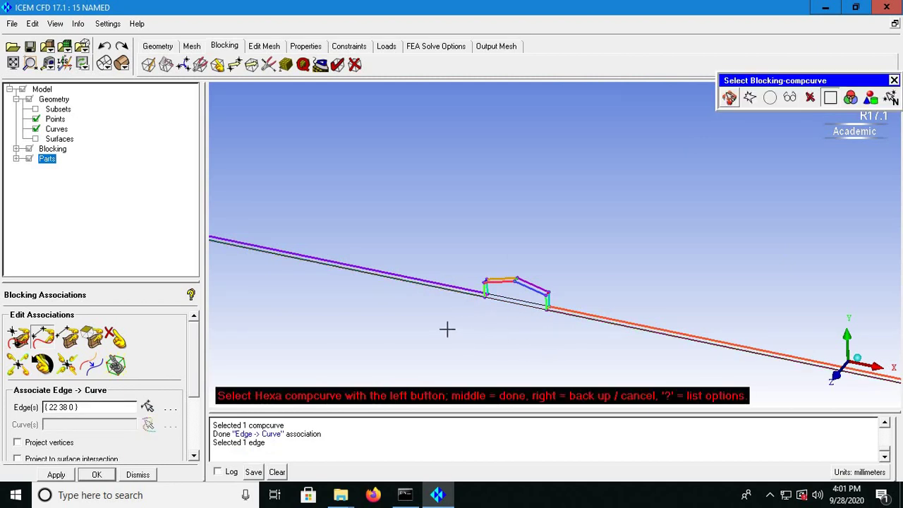
{"action": "left_click", "coordinate": [444, 283]}
{"action": "middle_click", "coordinate": [444, 283]}
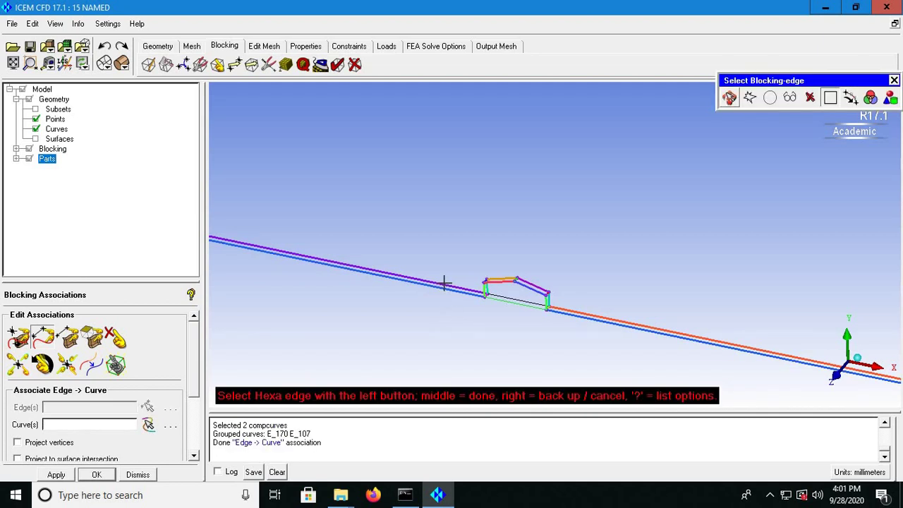
Associate the rear bottom block edge with the two rear floor curves on either side of the gabled block.
{"action": "scroll", "coordinate": [498, 324], "scroll_direction": "up", "scroll_amount": 1}
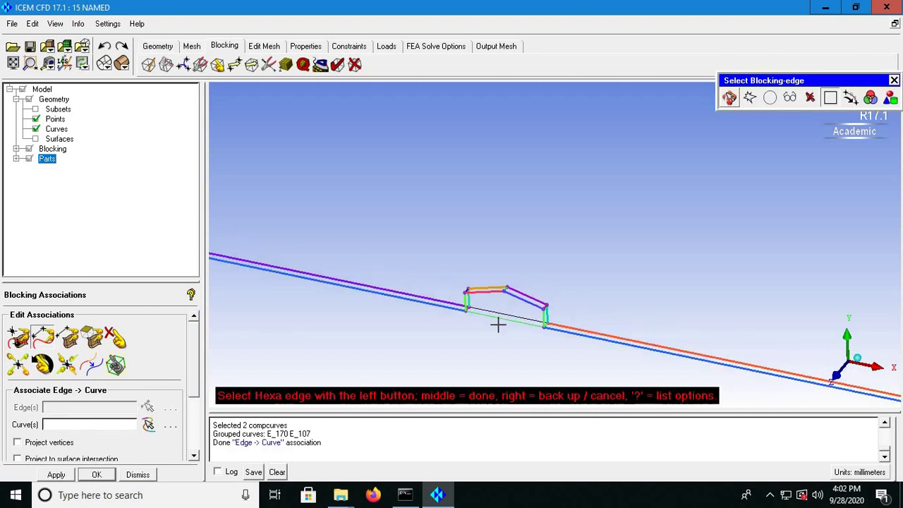
{"action": "scroll", "coordinate": [497, 324], "scroll_direction": "up", "scroll_amount": 2}
{"action": "key", "text": "F9"}
{"action": "middle_click_drag", "start_coordinate": [456, 256], "coordinate": [430, 212]}
{"action": "key", "text": "F9"}
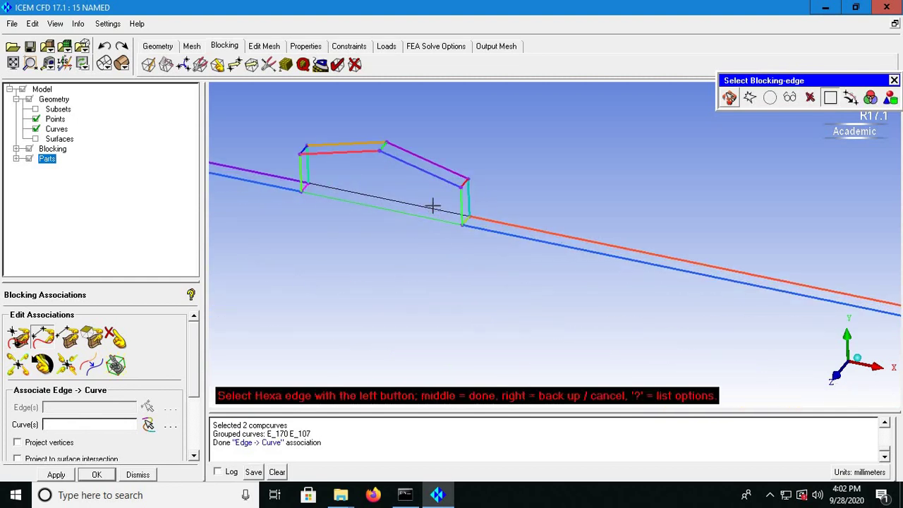
{"action": "left_click", "coordinate": [569, 233]}
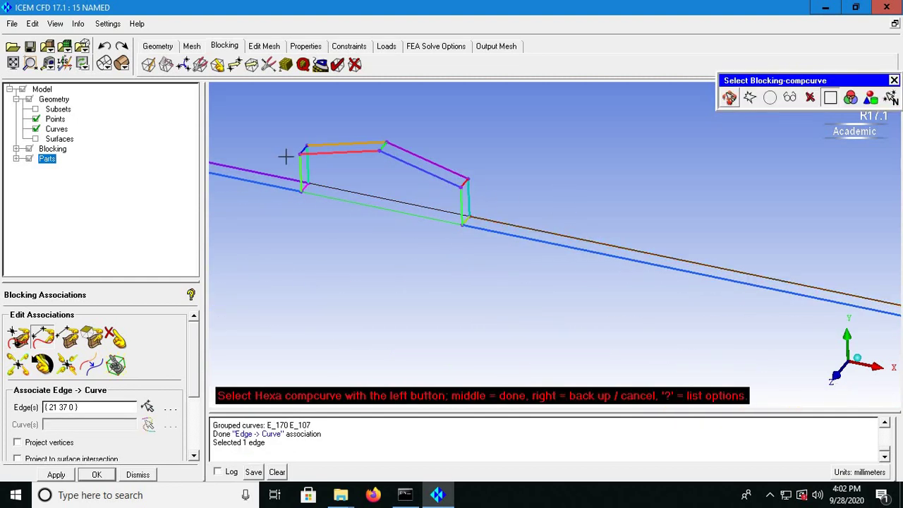
{"action": "left_click", "coordinate": [274, 175]}
{"action": "middle_click", "coordinate": [353, 290]}
Associate the front and rear vertical block edges at the outlet end with their corresponding vertical curves.
{"action": "scroll", "coordinate": [471, 272], "scroll_direction": "down", "scroll_amount": 8}
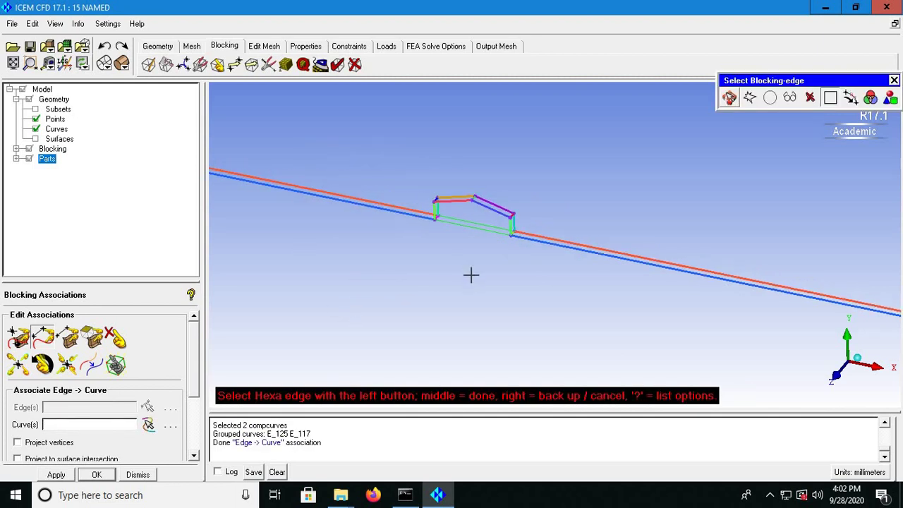
{"action": "scroll", "coordinate": [778, 246], "scroll_direction": "down", "scroll_amount": 1}
{"action": "key", "text": "F9"}
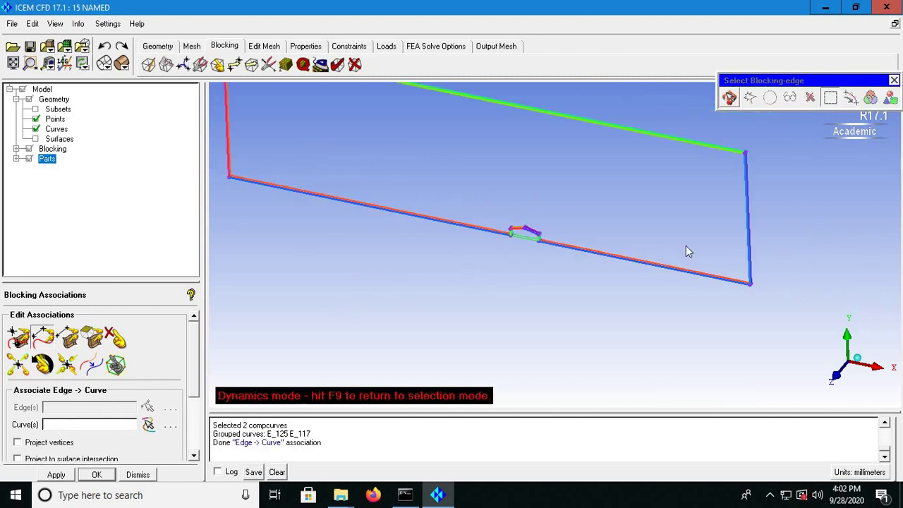
{"action": "middle_click_drag", "start_coordinate": [685, 246], "coordinate": [560, 257]}
{"action": "scroll", "coordinate": [582, 227], "scroll_direction": "up", "scroll_amount": 2}
{"action": "scroll", "coordinate": [582, 227], "scroll_direction": "up", "scroll_amount": 5}
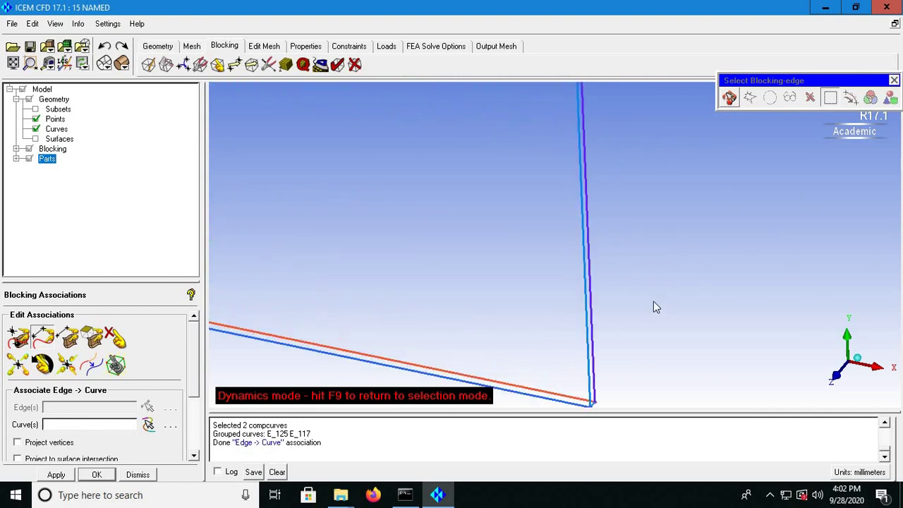
{"action": "key", "text": "F9"}
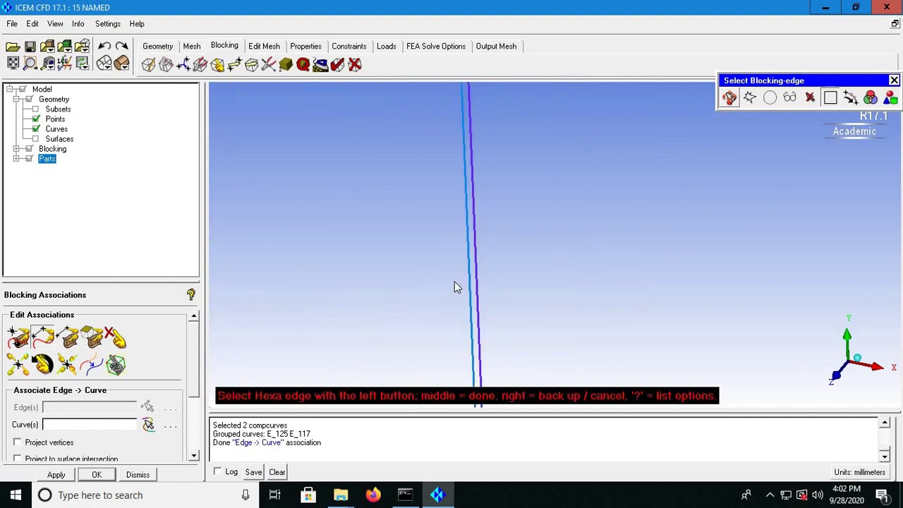
{"action": "left_click", "coordinate": [454, 282]}
{"action": "left_click", "coordinate": [473, 282]}
{"action": "middle_click", "coordinate": [486, 296]}
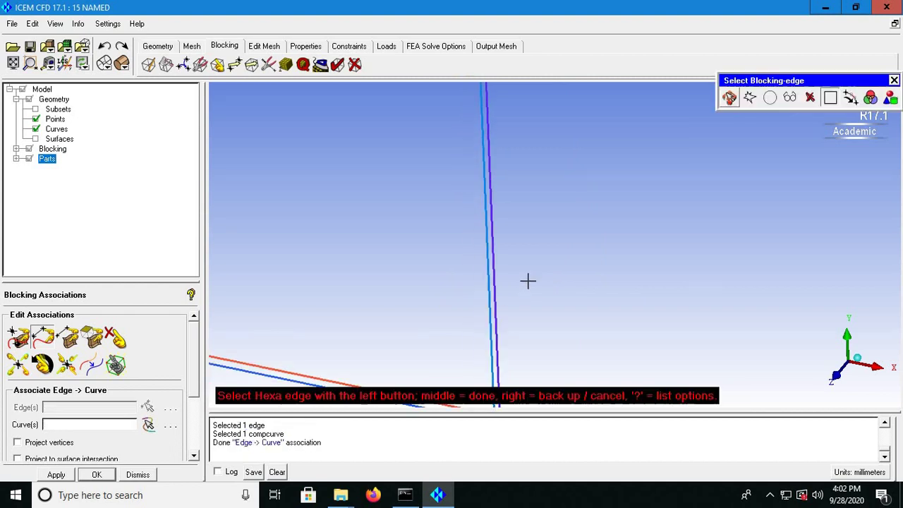
{"action": "left_click", "coordinate": [507, 265]}
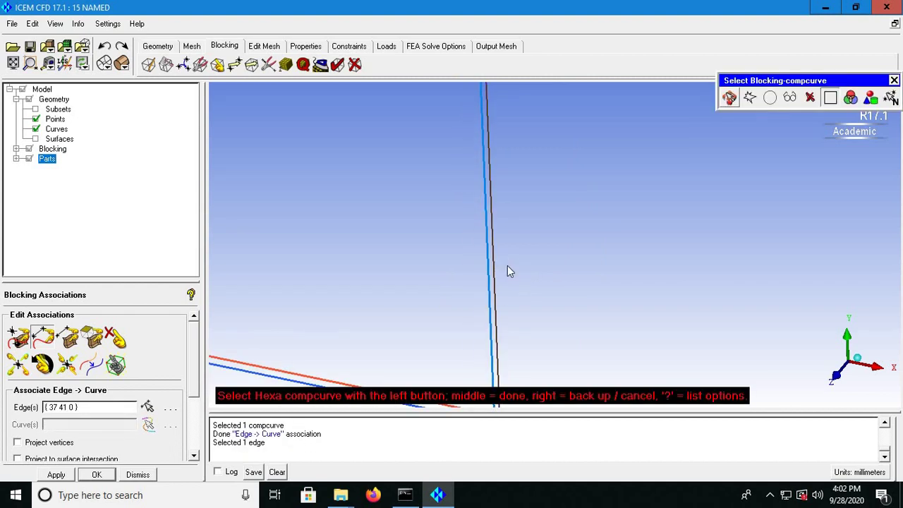
{"action": "left_click", "coordinate": [505, 270]}
{"action": "middle_click", "coordinate": [507, 292]}
Associate the front and rear vertical block edges at the inlet end with their vertical curves and finish the selection.
{"action": "key", "text": "F9"}
{"action": "scroll", "coordinate": [337, 272], "scroll_direction": "down", "scroll_amount": 2}
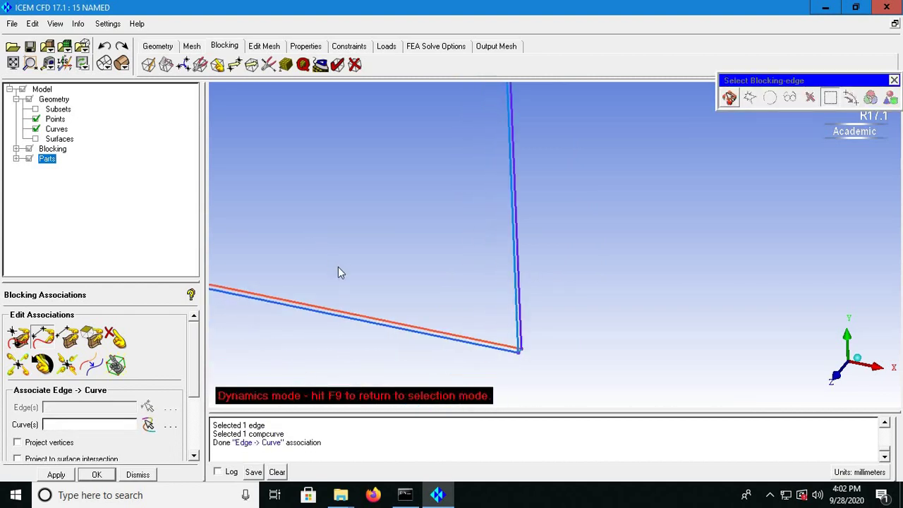
{"action": "left_click_drag", "start_coordinate": [338, 273], "coordinate": [421, 260]}
{"action": "key", "text": "F9"}
{"action": "left_click", "coordinate": [423, 260]}
{"action": "middle_click", "coordinate": [423, 261]}
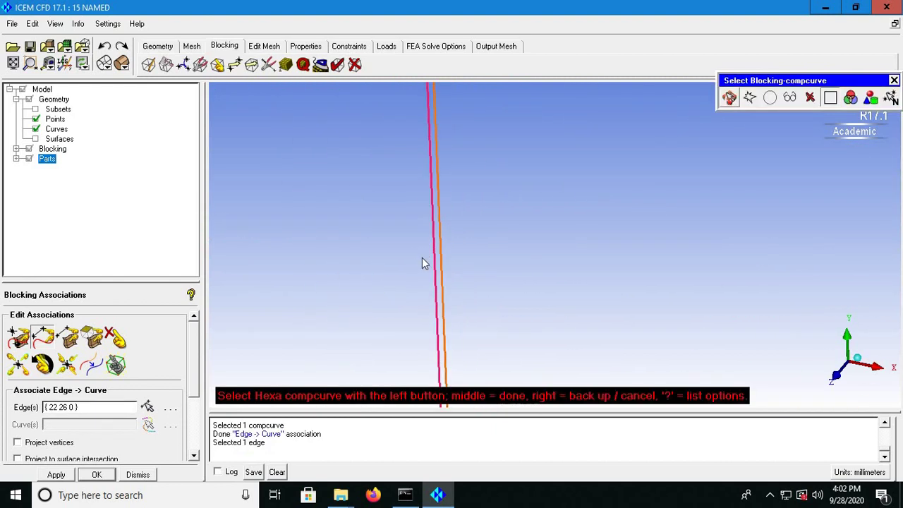
{"action": "left_click", "coordinate": [441, 262]}
{"action": "middle_click", "coordinate": [458, 263]}
{"action": "left_click", "coordinate": [451, 264]}
{"action": "middle_click", "coordinate": [494, 259]}
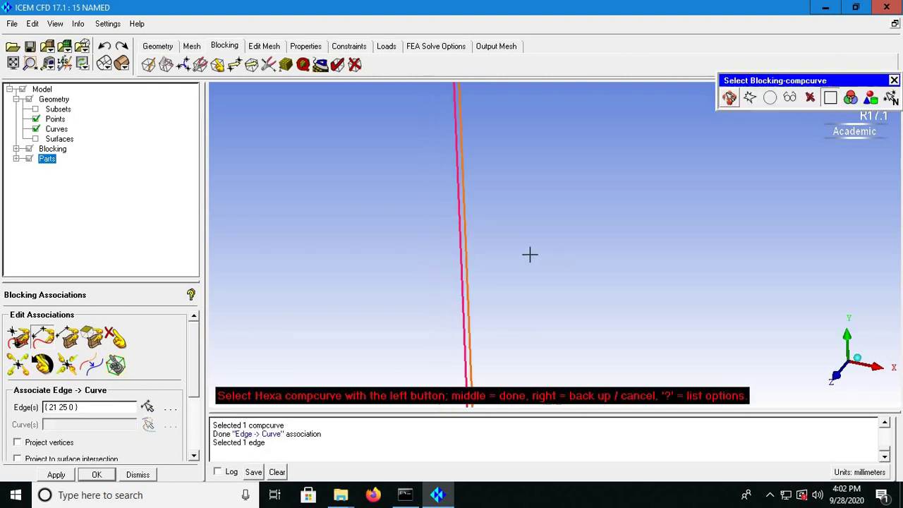
{"action": "left_click", "coordinate": [494, 255]}
{"action": "middle_click", "coordinate": [494, 257]}
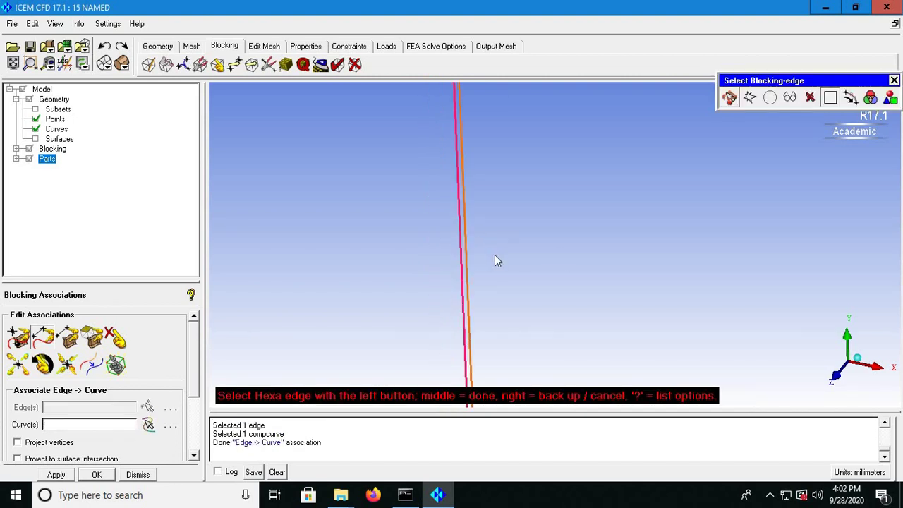
{"action": "middle_click", "coordinate": [594, 308]}
Check the block edge associations with the curves temporarily hidden, and show the curves again.
{"action": "left_click_drag", "start_coordinate": [594, 308], "coordinate": [141, 169]}
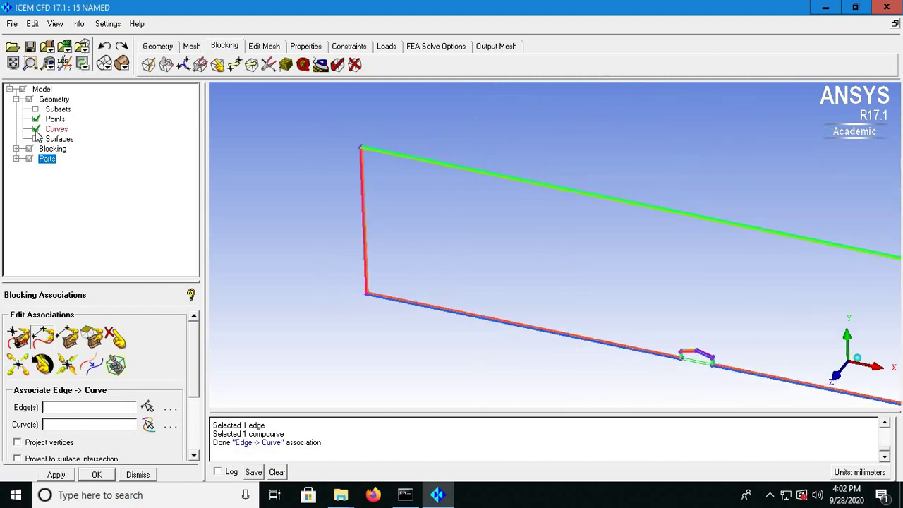
{"action": "left_click", "coordinate": [36, 129]}
{"action": "left_click_drag", "start_coordinate": [290, 186], "coordinate": [27, 136]}
{"action": "left_click", "coordinate": [36, 130]}
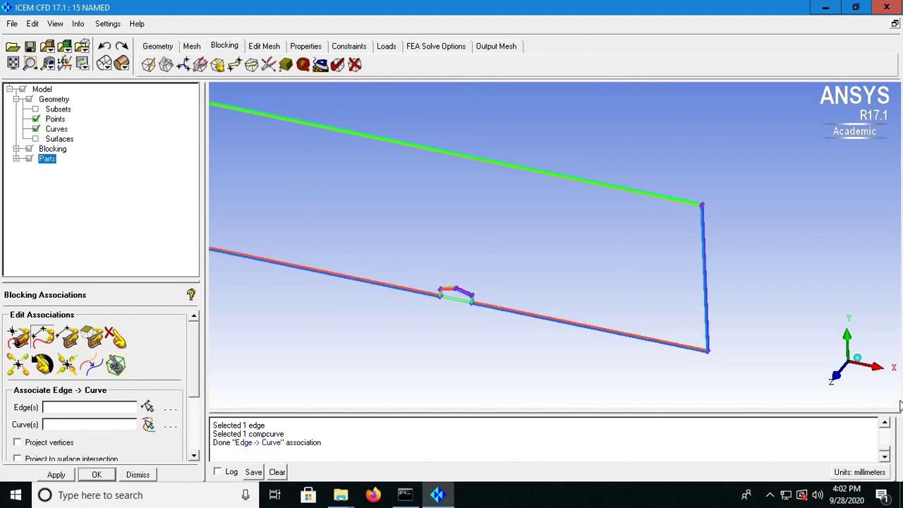
Set up Split Block with the Prescribed point method while viewing the gabled block side-on.
{"action": "left_click", "coordinate": [834, 374]}
{"action": "middle_click_drag", "start_coordinate": [615, 313], "coordinate": [469, 268]}
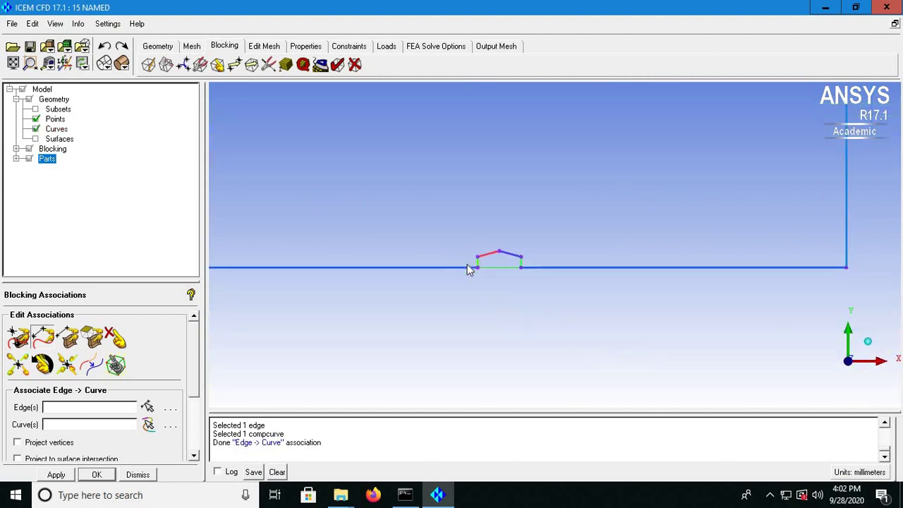
{"action": "scroll", "coordinate": [488, 238], "scroll_direction": "up", "scroll_amount": 2}
{"action": "middle_click_drag", "start_coordinate": [509, 335], "coordinate": [475, 340]}
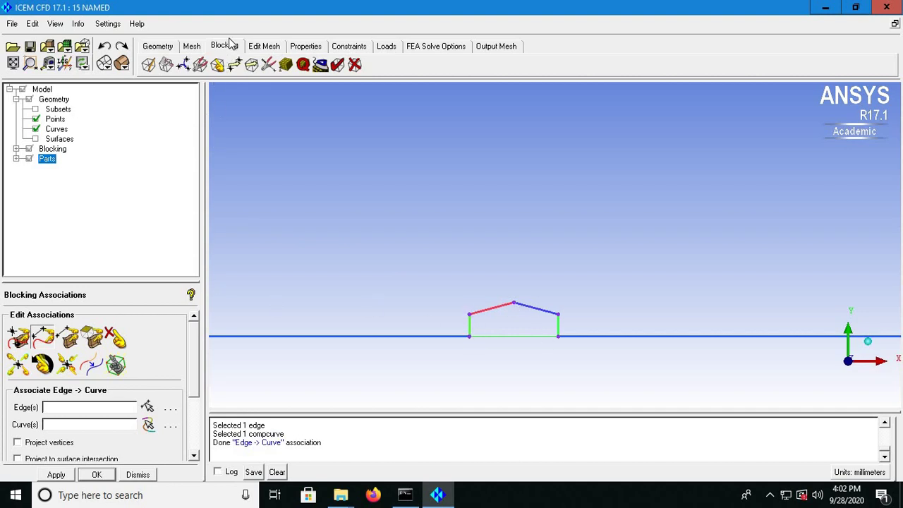
{"action": "left_click", "coordinate": [166, 65]}
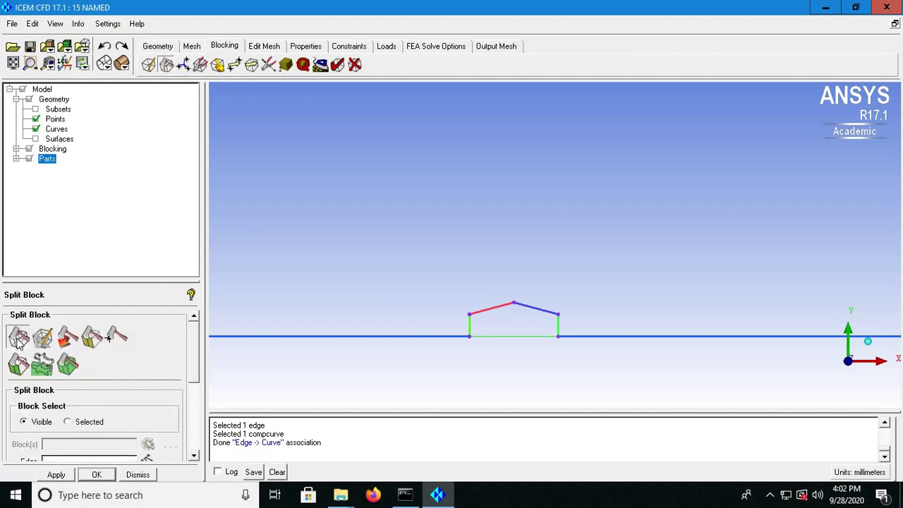
{"action": "left_click", "coordinate": [19, 338]}
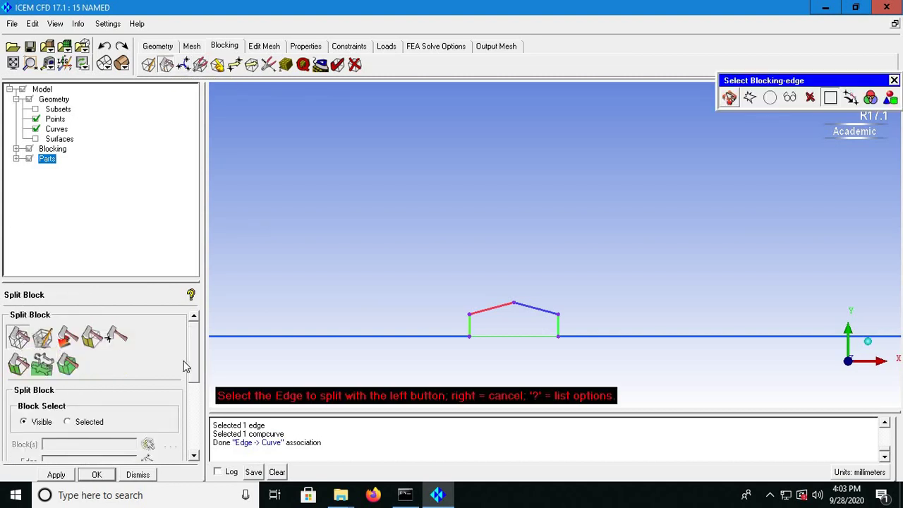
{"action": "left_click_drag", "start_coordinate": [196, 358], "coordinate": [196, 417]}
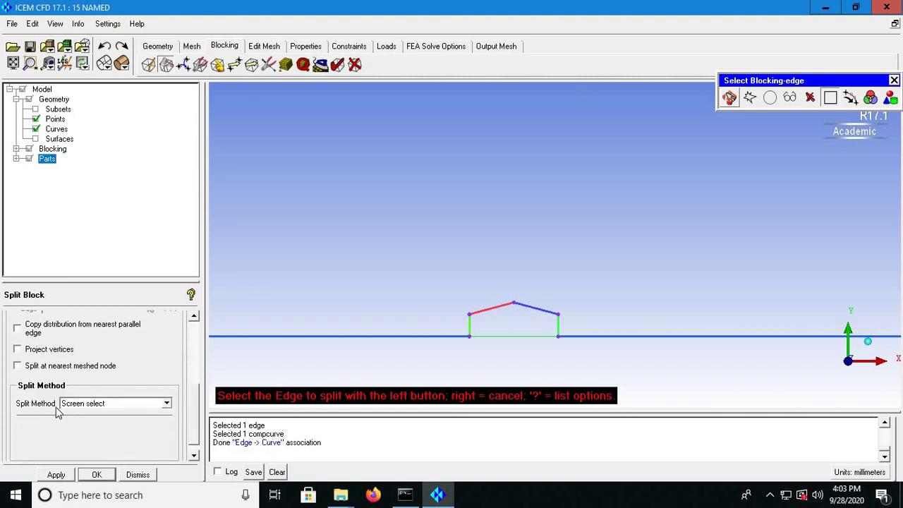
{"action": "left_click", "coordinate": [168, 404]}
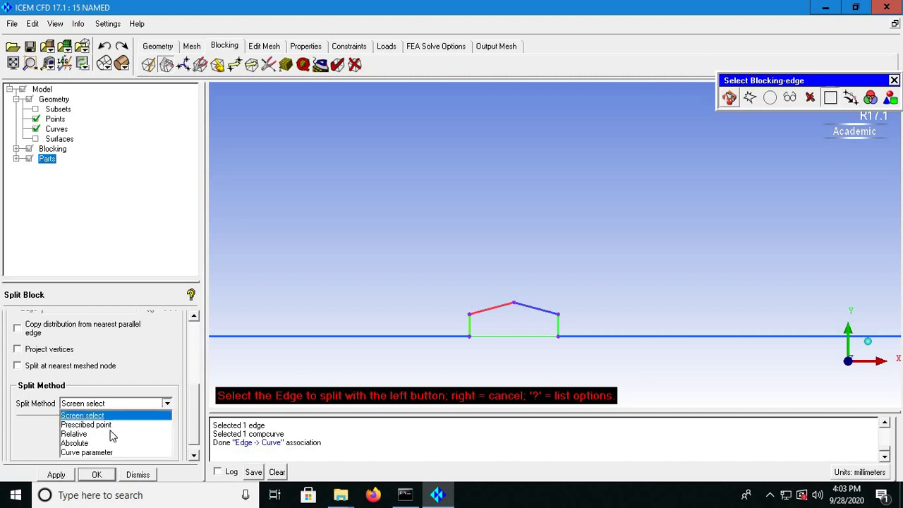
{"action": "left_click", "coordinate": [111, 435]}
{"action": "left_click", "coordinate": [167, 403]}
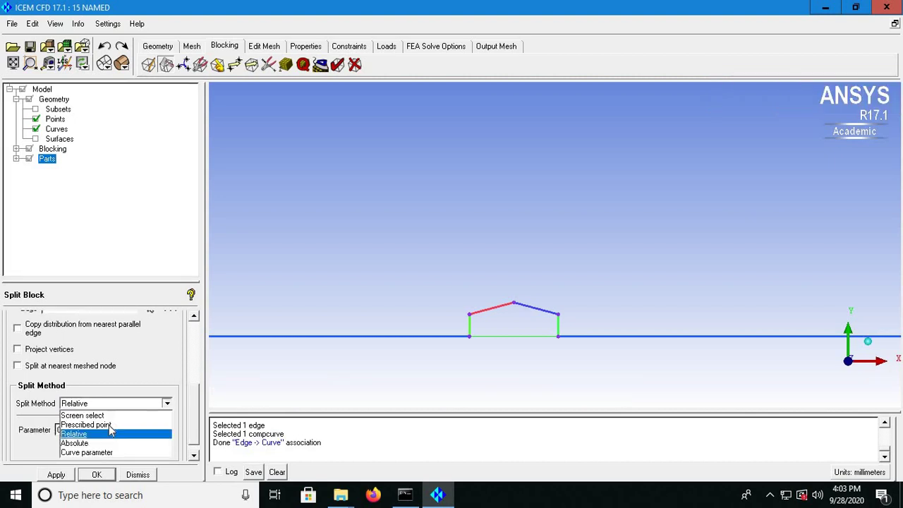
{"action": "left_click", "coordinate": [111, 423]}
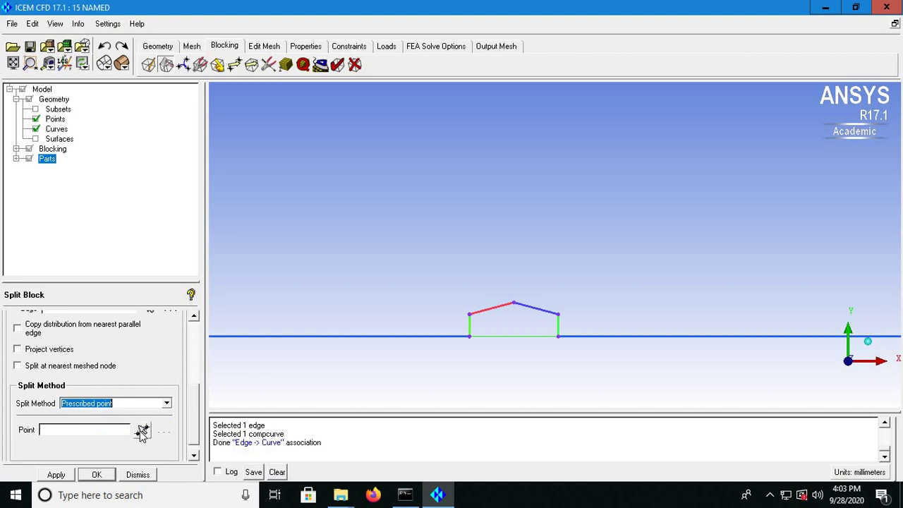
Split the blocking vertically at the gabled block's +X eave point and at its ridge point.
{"action": "left_click", "coordinate": [142, 431]}
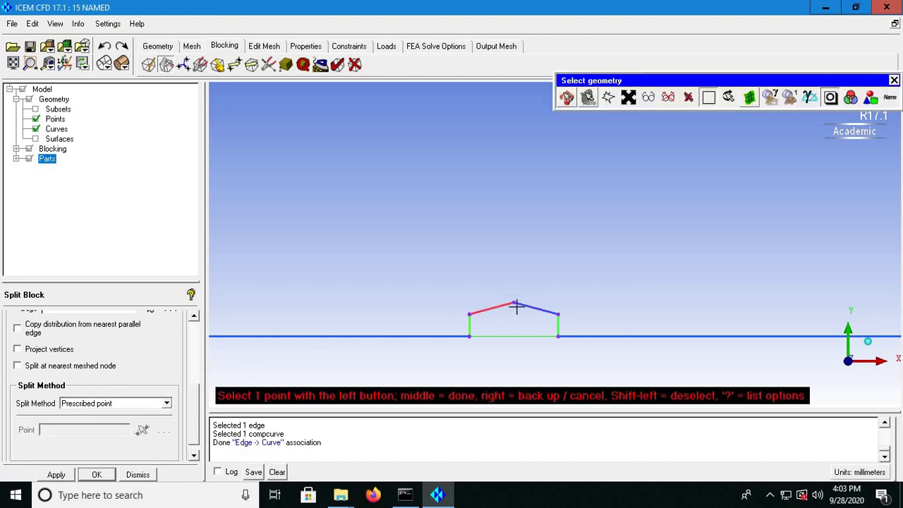
{"action": "left_click", "coordinate": [560, 321]}
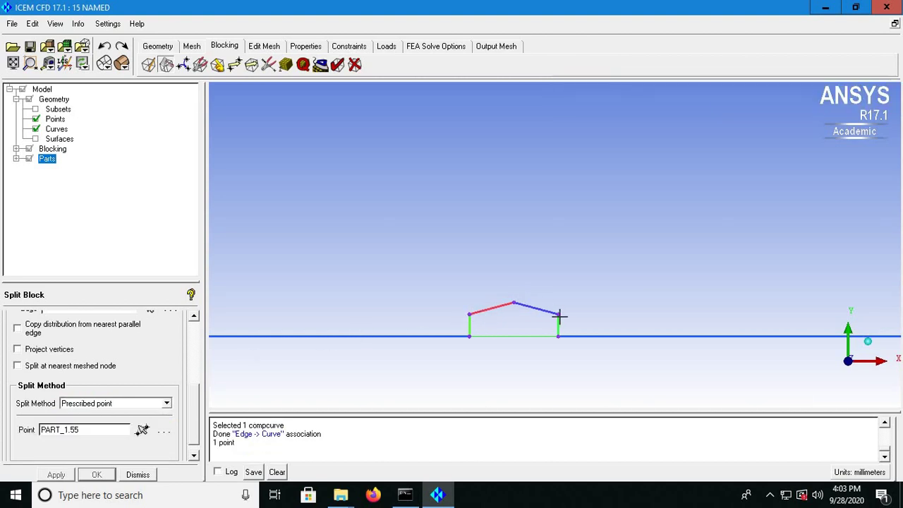
{"action": "left_click", "coordinate": [561, 322]}
{"action": "left_click", "coordinate": [560, 319]}
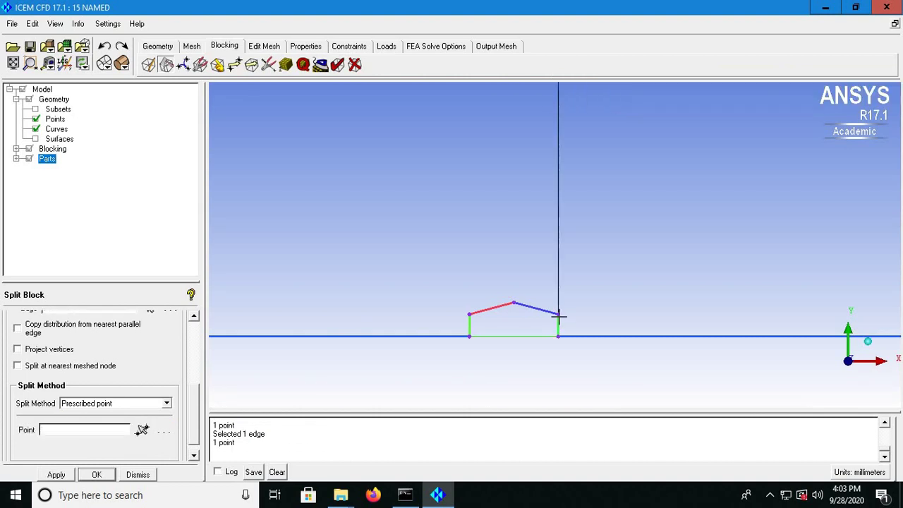
{"action": "left_click", "coordinate": [516, 311]}
{"action": "left_click", "coordinate": [512, 305]}
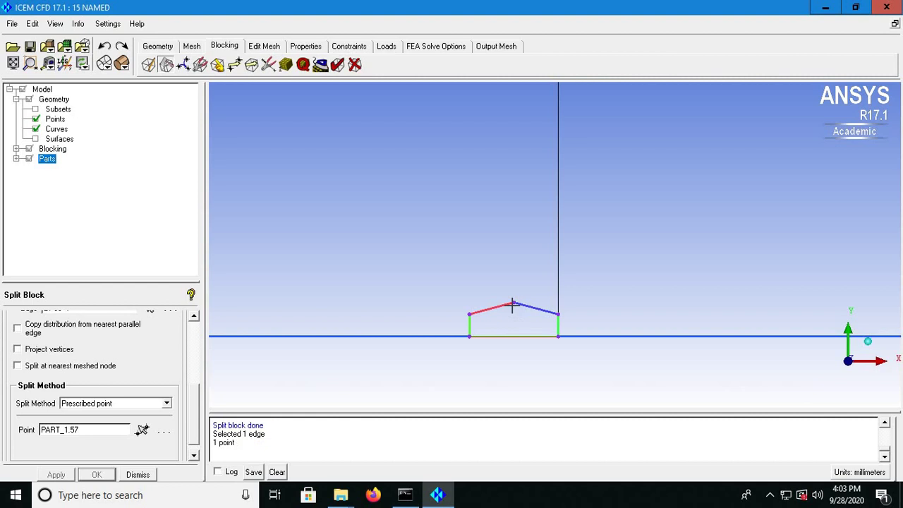
Split the blocking vertically at the gabled block's -X eave point and horizontally at eave height.
{"action": "left_click", "coordinate": [474, 319]}
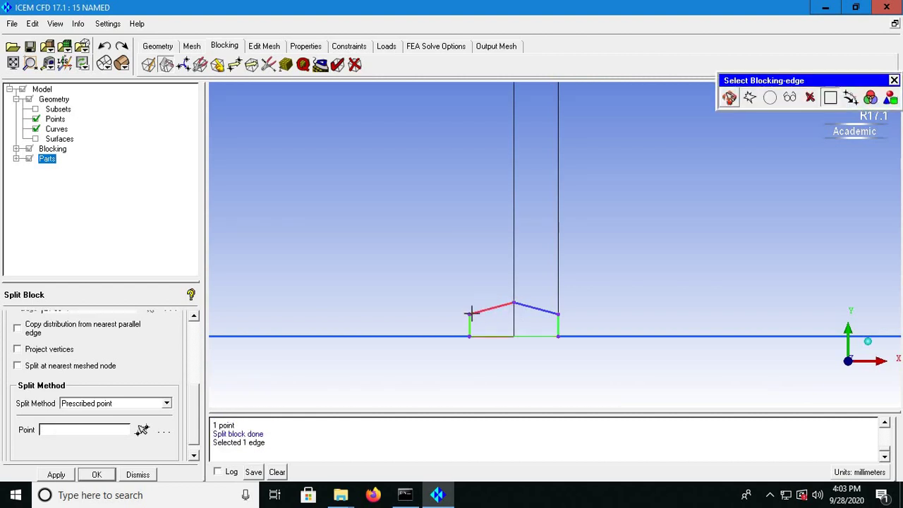
{"action": "left_click", "coordinate": [474, 318]}
{"action": "left_click", "coordinate": [471, 318]}
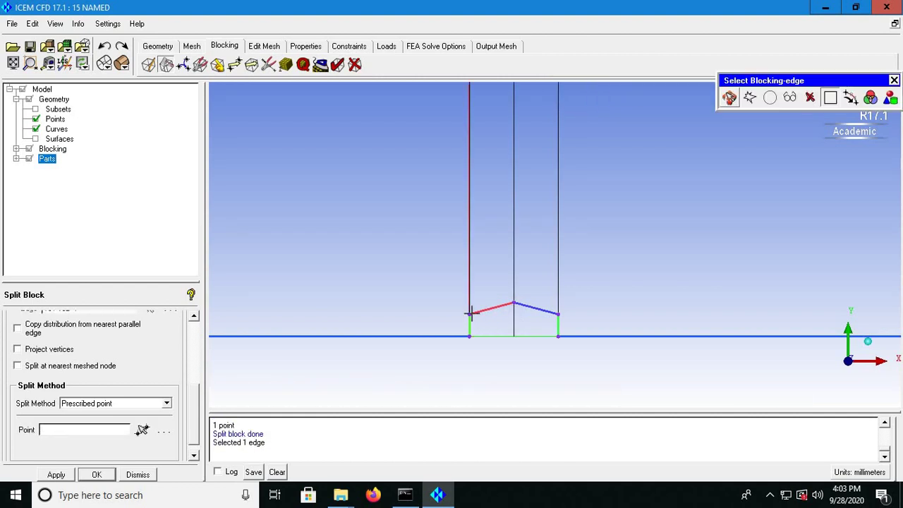
{"action": "left_click", "coordinate": [473, 317]}
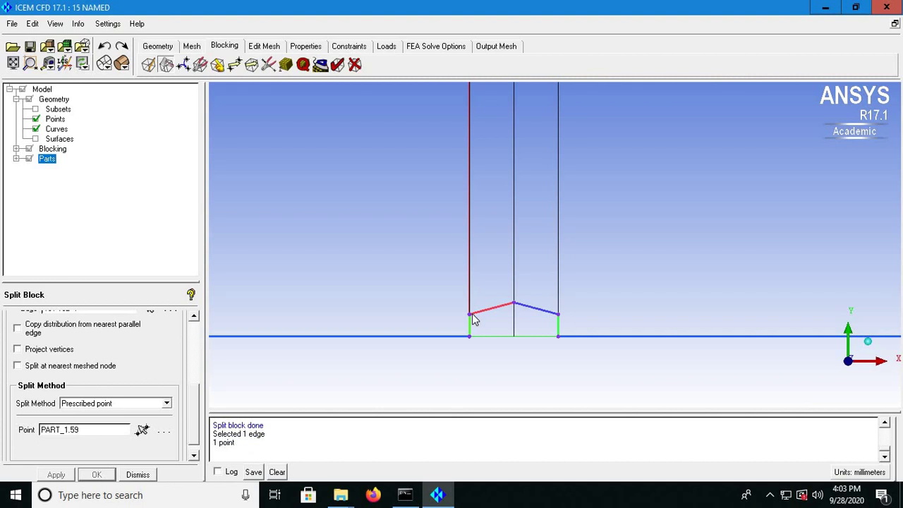
{"action": "right_click", "coordinate": [534, 360]}
Delete the two blocks, 29 and 28, that fill the gabled block below eave height.
{"action": "scroll", "coordinate": [545, 358], "scroll_direction": "down", "scroll_amount": 1}
{"action": "scroll", "coordinate": [569, 294], "scroll_direction": "down", "scroll_amount": 3}
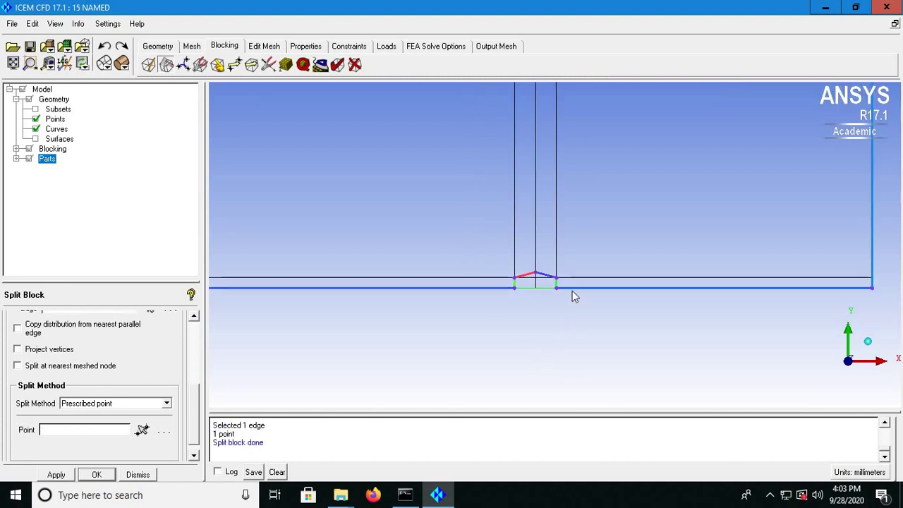
{"action": "scroll", "coordinate": [529, 287], "scroll_direction": "up", "scroll_amount": 4}
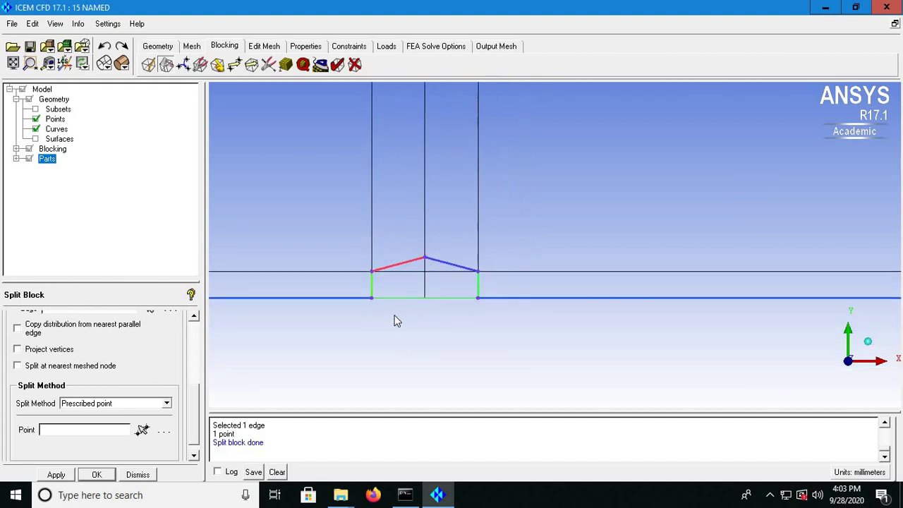
{"action": "scroll", "coordinate": [538, 292], "scroll_direction": "up", "scroll_amount": 2}
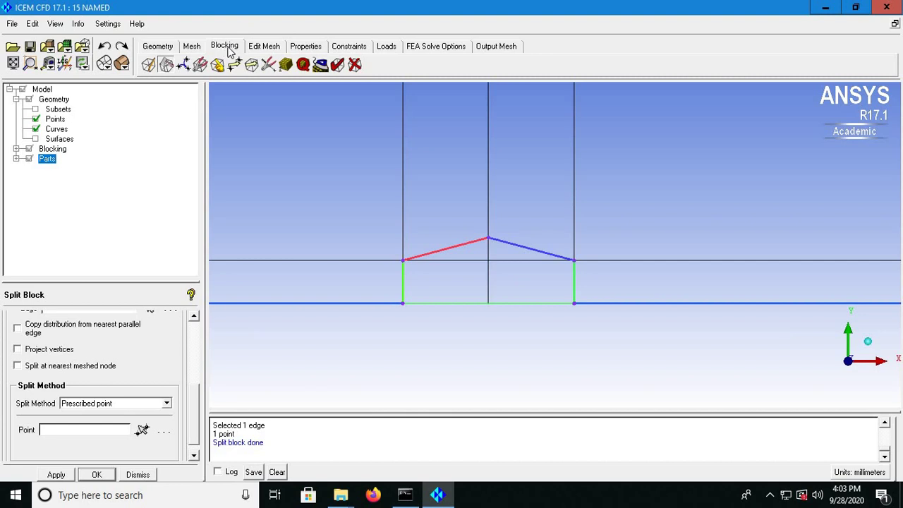
{"action": "left_click", "coordinate": [355, 65]}
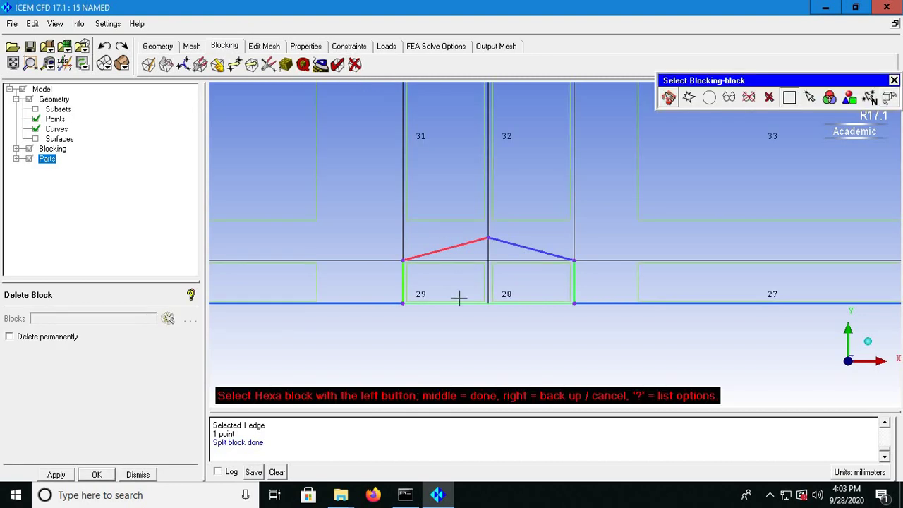
{"action": "left_click", "coordinate": [458, 297]}
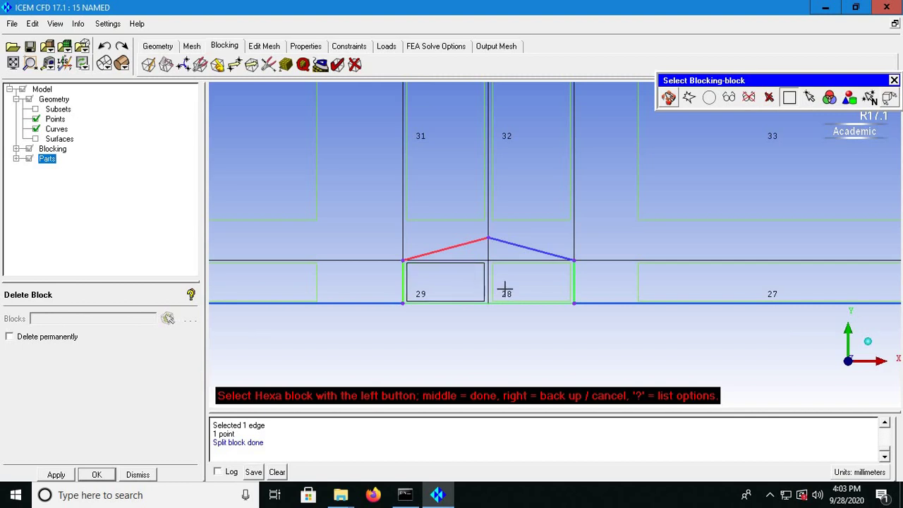
{"action": "left_click", "coordinate": [505, 288]}
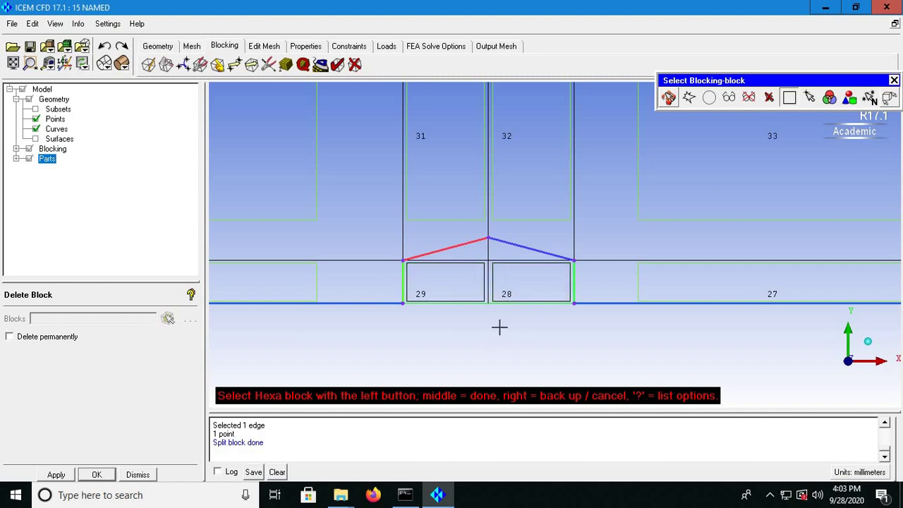
{"action": "middle_click", "coordinate": [499, 327]}
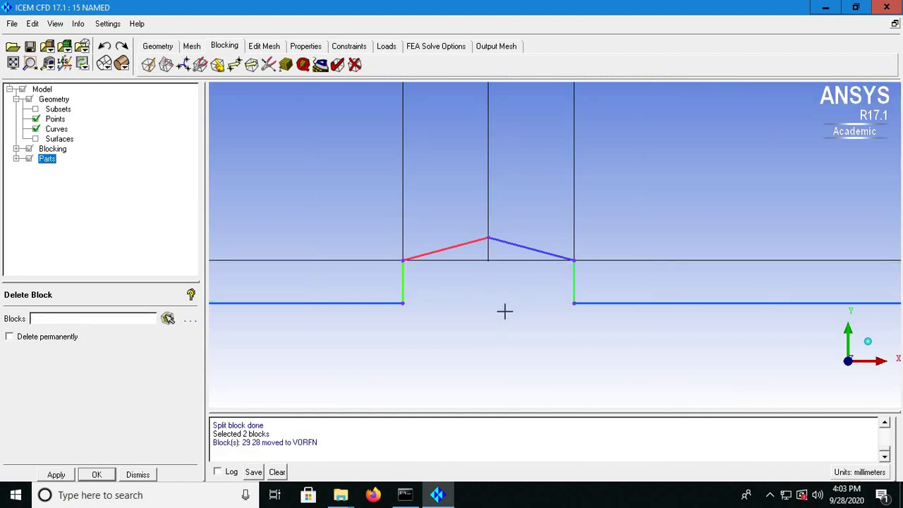
{"action": "middle_click", "coordinate": [505, 312]}
Associate the front and rear middle block vertices at eave height with the corresponding ridge points of the gable.
{"action": "scroll", "coordinate": [519, 309], "scroll_direction": "up", "scroll_amount": 1}
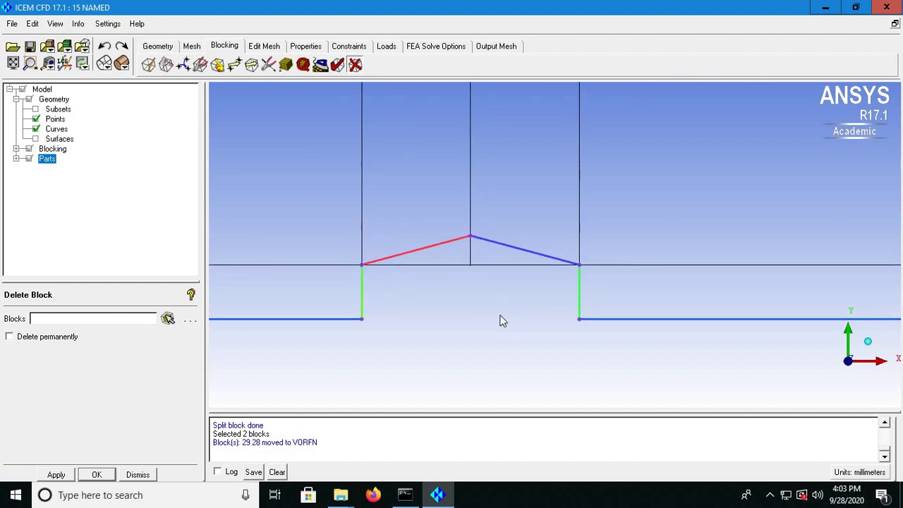
{"action": "left_click_drag", "start_coordinate": [498, 238], "coordinate": [458, 306]}
{"action": "middle_click_drag", "start_coordinate": [558, 291], "coordinate": [536, 264]}
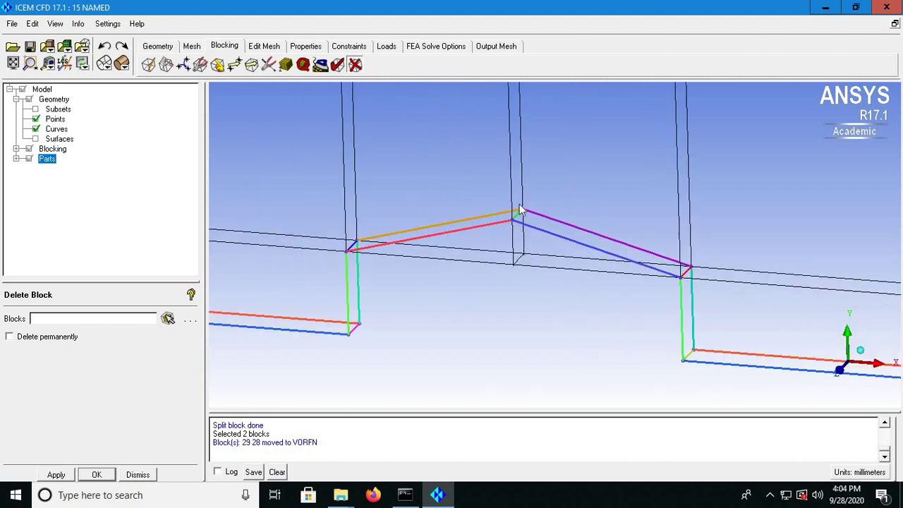
{"action": "left_click", "coordinate": [218, 64]}
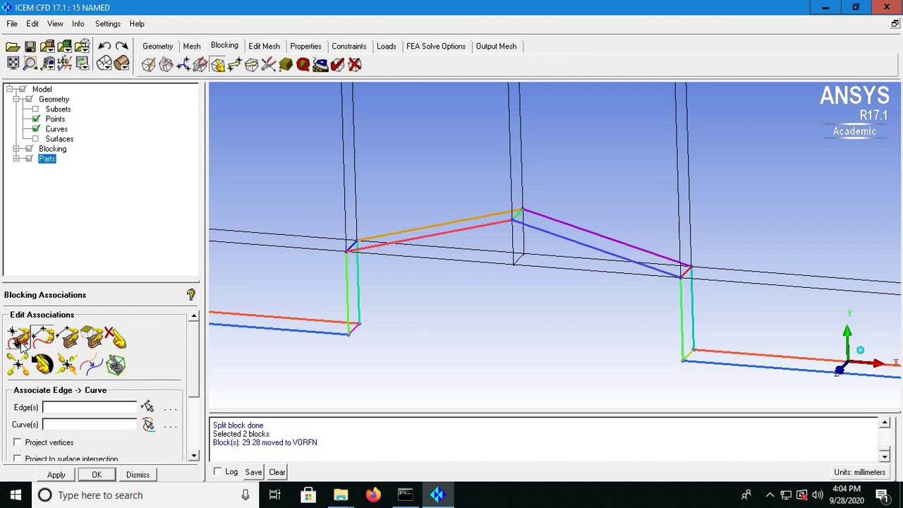
{"action": "left_click", "coordinate": [19, 338]}
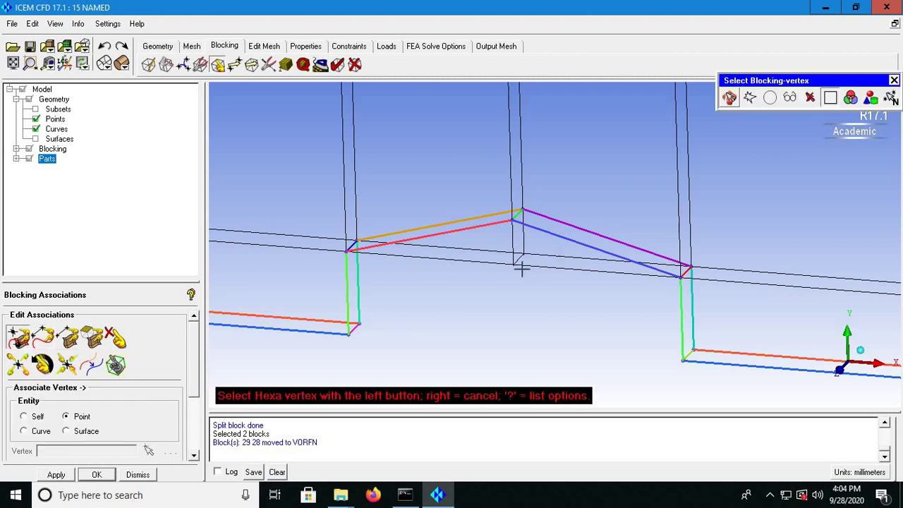
{"action": "left_click", "coordinate": [513, 228]}
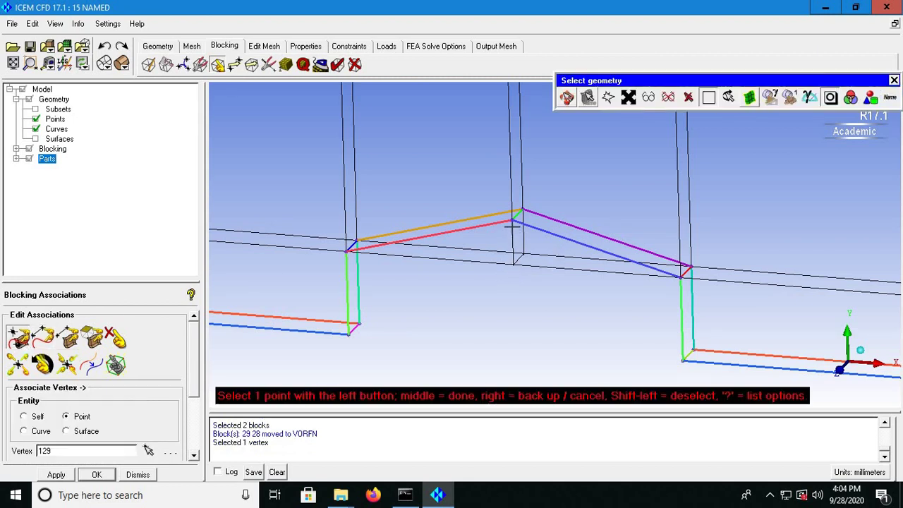
{"action": "left_click", "coordinate": [523, 255]}
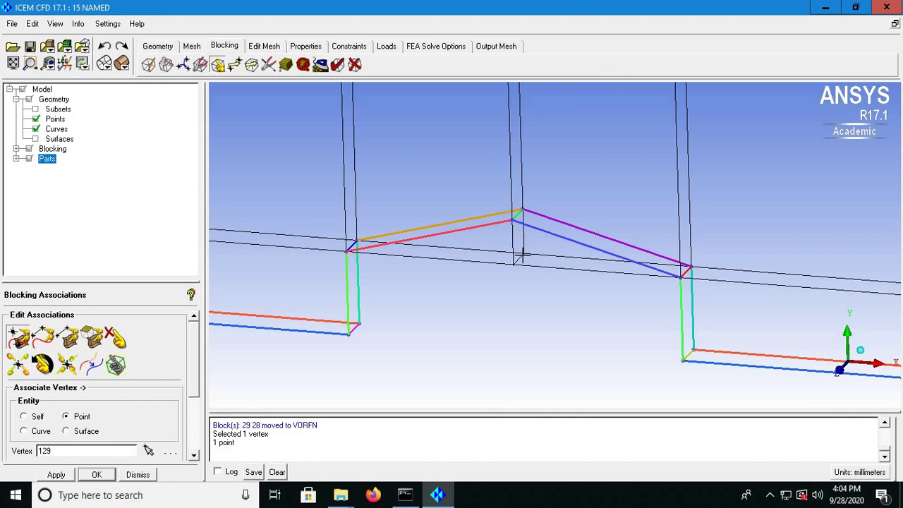
{"action": "left_click", "coordinate": [529, 218]}
{"action": "left_click", "coordinate": [529, 213]}
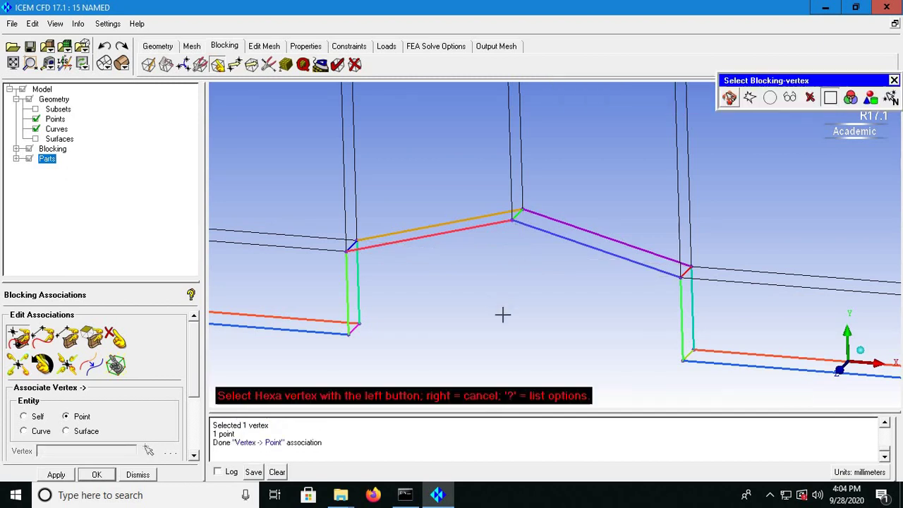
{"action": "middle_click", "coordinate": [503, 315]}
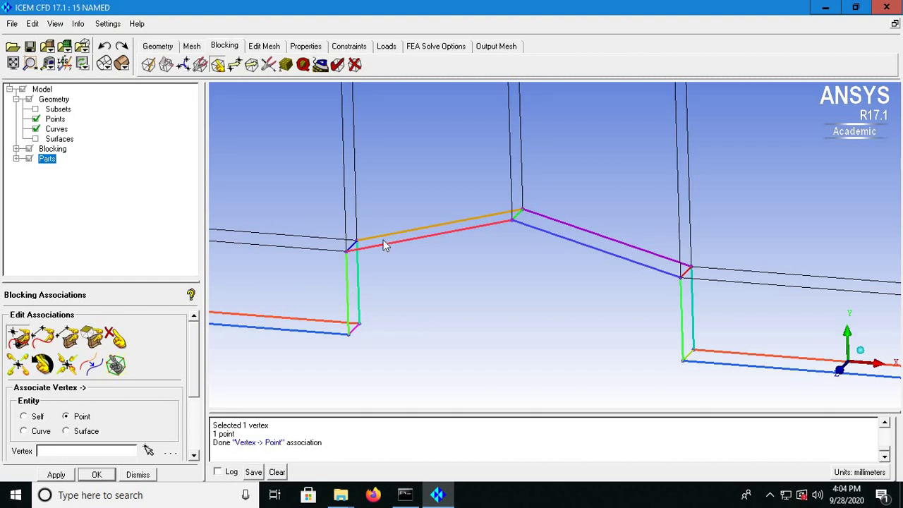
Associate the front and rear vertical block edges on the gabled block's -X wall with their corresponding curves.
{"action": "left_click", "coordinate": [43, 337]}
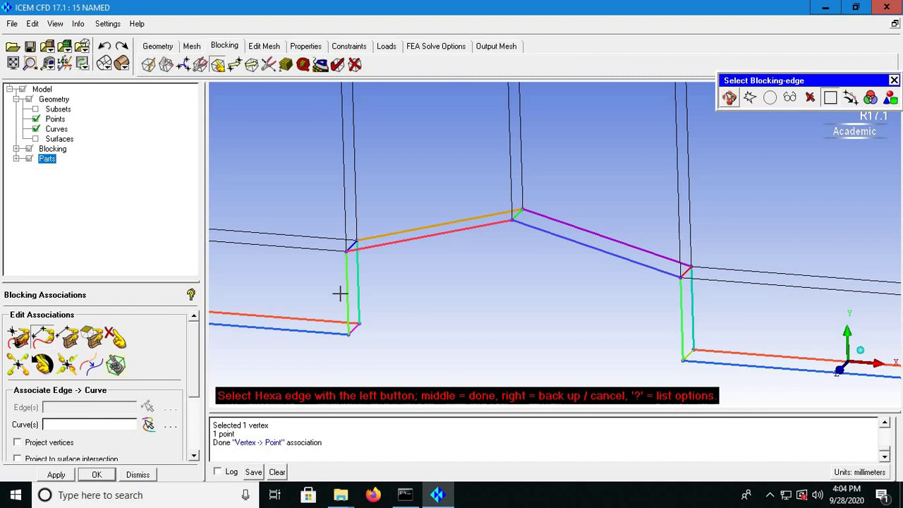
{"action": "left_click", "coordinate": [340, 293]}
{"action": "middle_click", "coordinate": [345, 293]}
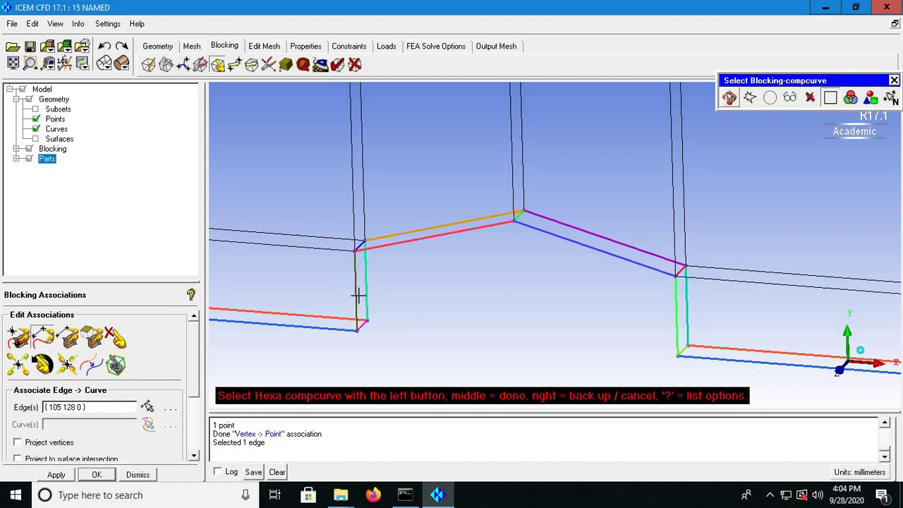
{"action": "left_click", "coordinate": [358, 294]}
{"action": "middle_click", "coordinate": [369, 292]}
{"action": "left_click", "coordinate": [370, 292]}
{"action": "middle_click", "coordinate": [369, 292]}
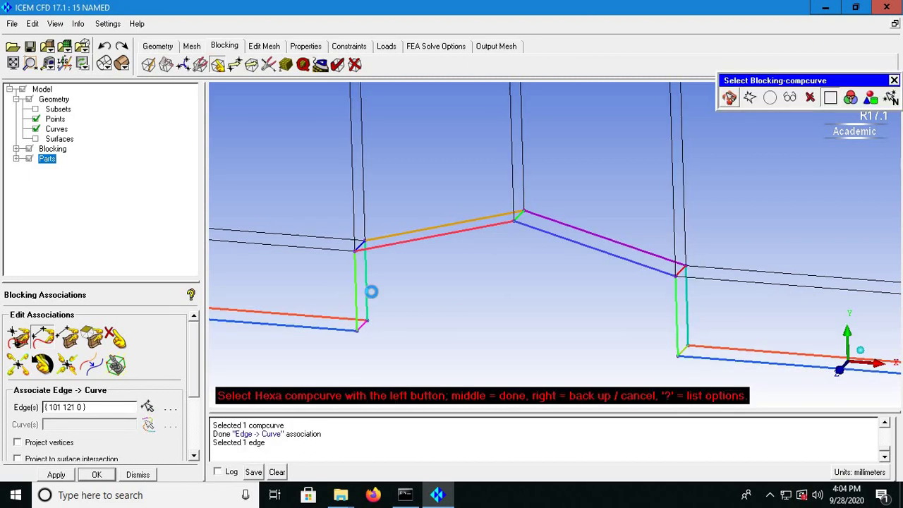
{"action": "left_click", "coordinate": [371, 291]}
{"action": "middle_click", "coordinate": [669, 329]}
Associate the front and rear vertical block edges on the gabled block's +X wall with their corresponding curves.
{"action": "left_click", "coordinate": [670, 329]}
{"action": "middle_click", "coordinate": [670, 329]}
{"action": "left_click", "coordinate": [689, 315]}
{"action": "middle_click", "coordinate": [690, 315]}
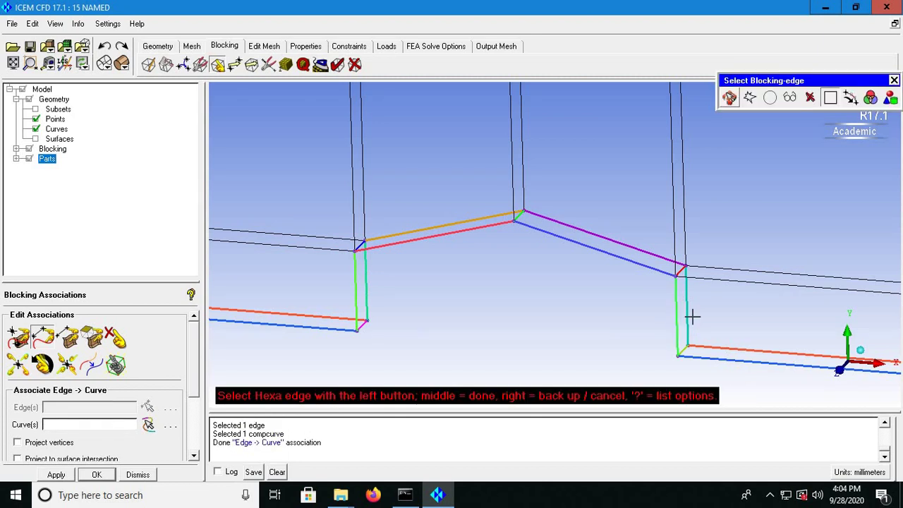
{"action": "left_click", "coordinate": [689, 316]}
{"action": "middle_click", "coordinate": [691, 315]}
{"action": "left_click", "coordinate": [692, 315]}
{"action": "middle_click", "coordinate": [691, 315]}
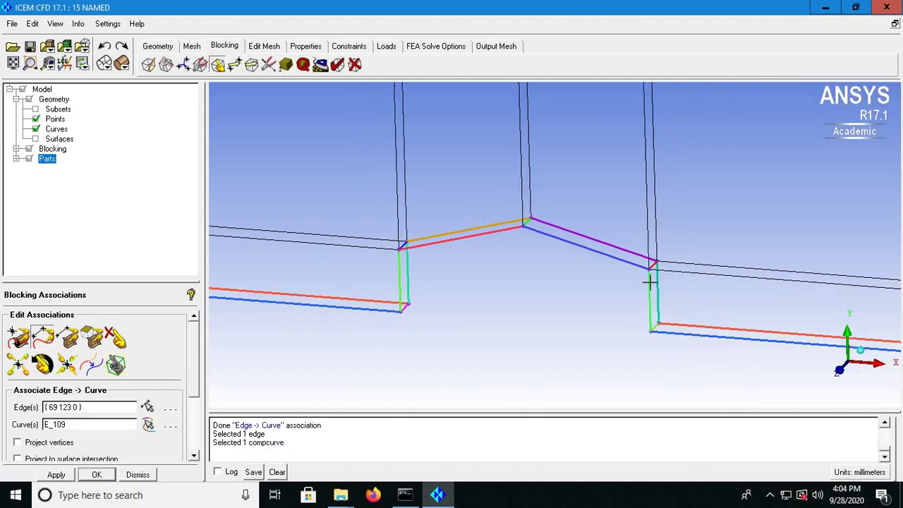
Associate the front and rear block edges along the gable's +X roof slope with their corresponding curves.
{"action": "left_click", "coordinate": [603, 259]}
{"action": "middle_click", "coordinate": [616, 258]}
{"action": "left_click", "coordinate": [616, 252]}
{"action": "middle_click", "coordinate": [617, 248]}
{"action": "left_click", "coordinate": [616, 248]}
{"action": "middle_click", "coordinate": [614, 250]}
{"action": "left_click", "coordinate": [601, 253]}
{"action": "middle_click", "coordinate": [600, 252]}
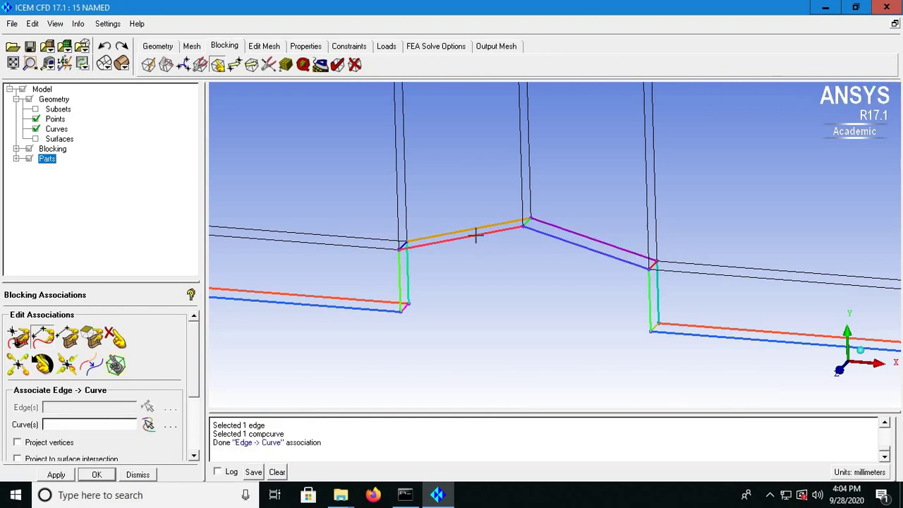
Associate the front and rear block edges along the gable's -X roof slope with their corresponding curves and finish associating edges.
{"action": "left_click", "coordinate": [478, 240]}
{"action": "middle_click", "coordinate": [480, 238]}
{"action": "left_click", "coordinate": [484, 226]}
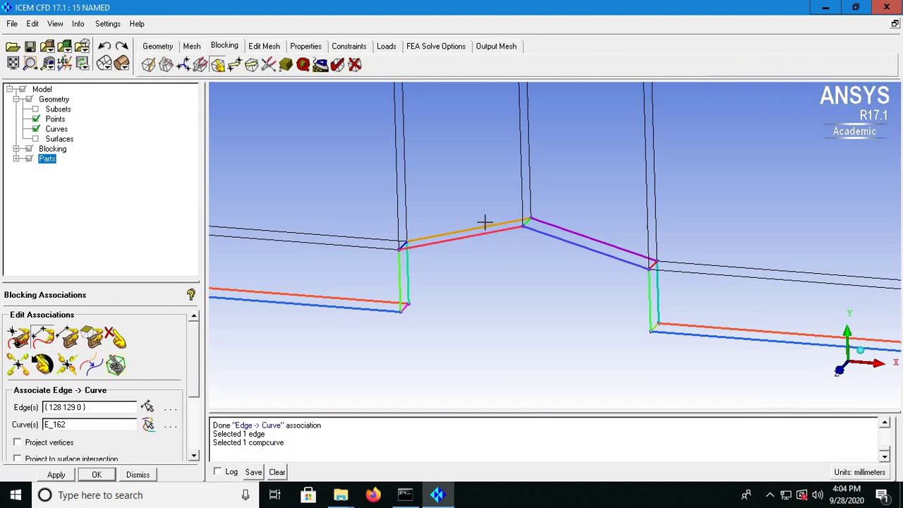
{"action": "middle_click", "coordinate": [486, 227]}
{"action": "left_click", "coordinate": [485, 228]}
{"action": "middle_click", "coordinate": [485, 224]}
{"action": "left_click", "coordinate": [486, 225]}
{"action": "middle_click", "coordinate": [483, 223]}
{"action": "left_click", "coordinate": [36, 129]}
{"action": "left_click", "coordinate": [36, 129]}
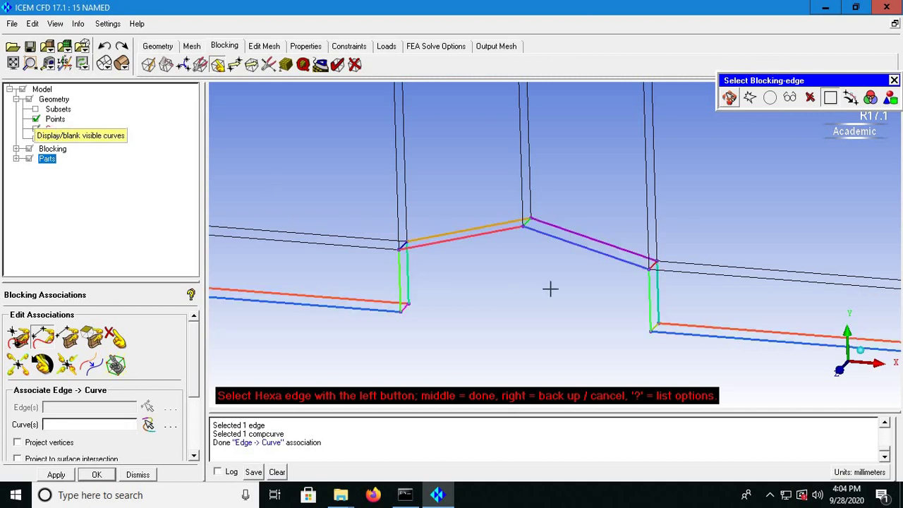
{"action": "middle_click", "coordinate": [519, 305]}
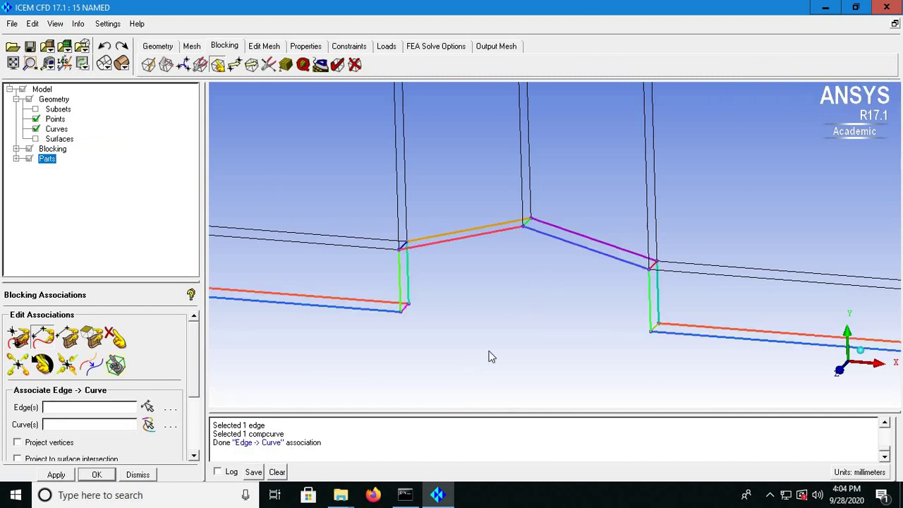
Open the pre-mesh edge parameters and enable copying parameters to all parallel edges.
{"action": "scroll", "coordinate": [515, 343], "scroll_direction": "down", "scroll_amount": 5}
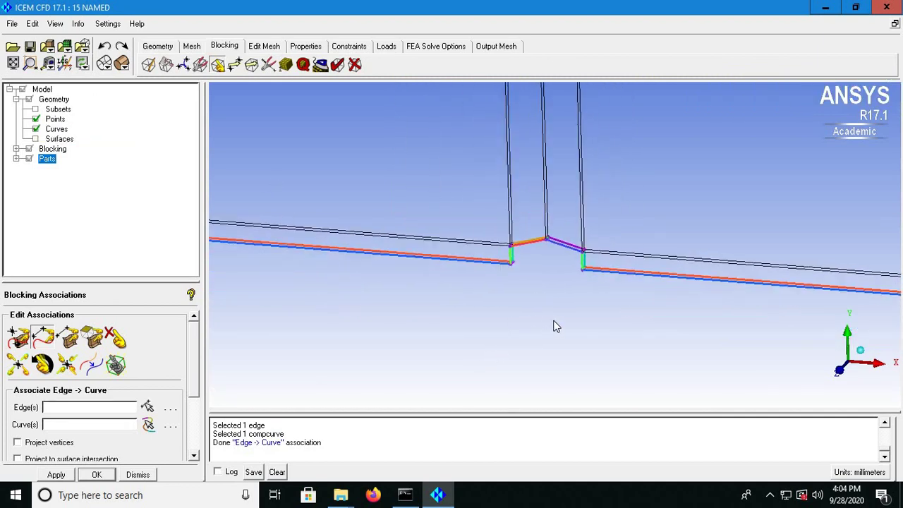
{"action": "scroll", "coordinate": [534, 296], "scroll_direction": "up", "scroll_amount": 4}
{"action": "scroll", "coordinate": [372, 333], "scroll_direction": "up", "scroll_amount": 3}
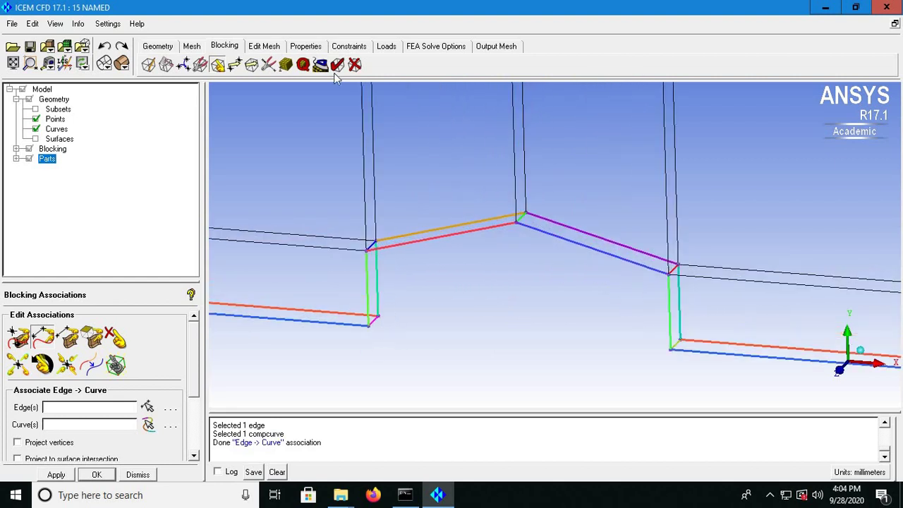
{"action": "left_click", "coordinate": [286, 65]}
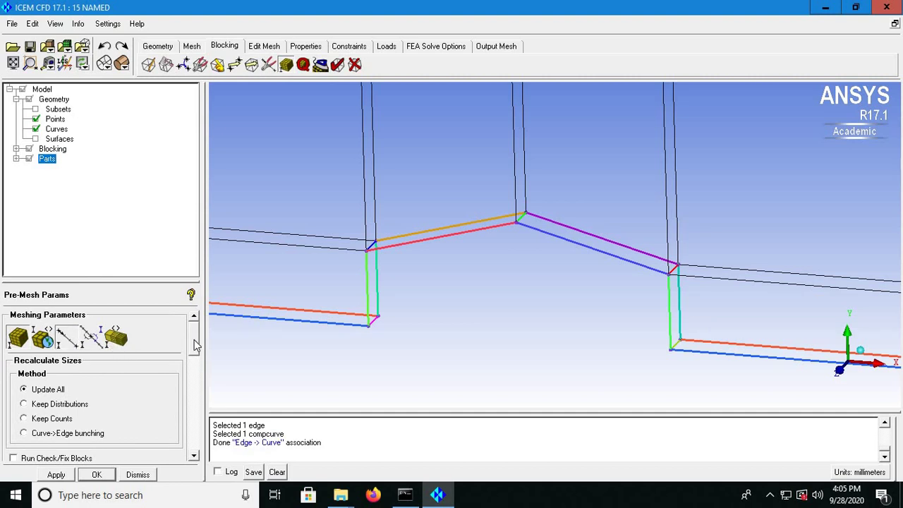
{"action": "left_click", "coordinate": [72, 339]}
{"action": "scroll", "coordinate": [203, 416], "scroll_direction": "down", "scroll_amount": 3}
{"action": "scroll", "coordinate": [203, 423], "scroll_direction": "down", "scroll_amount": 3}
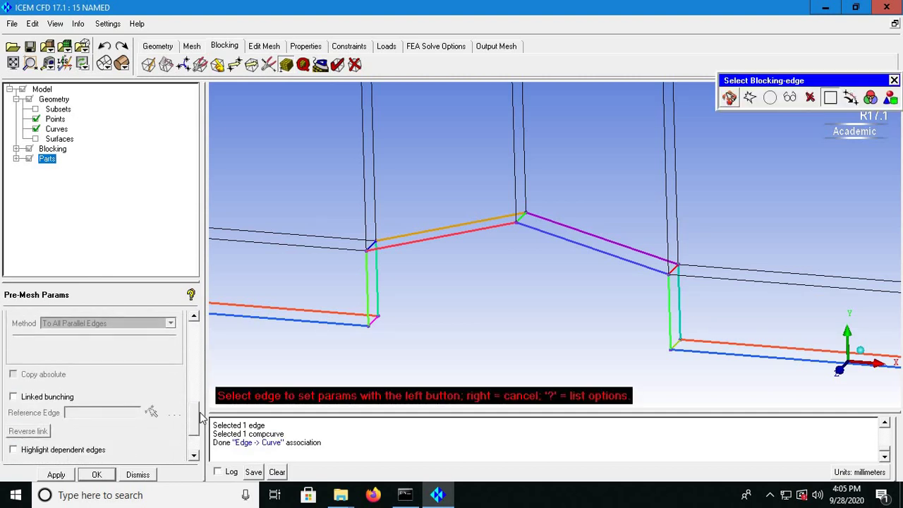
{"action": "scroll", "coordinate": [34, 395], "scroll_direction": "up", "scroll_amount": 2}
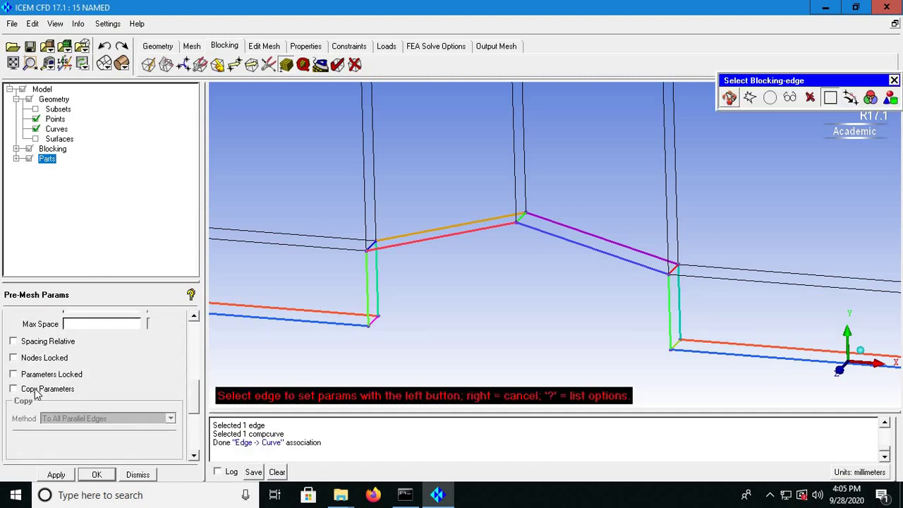
{"action": "left_click", "coordinate": [35, 390]}
{"action": "scroll", "coordinate": [201, 338], "scroll_direction": "up", "scroll_amount": 5}
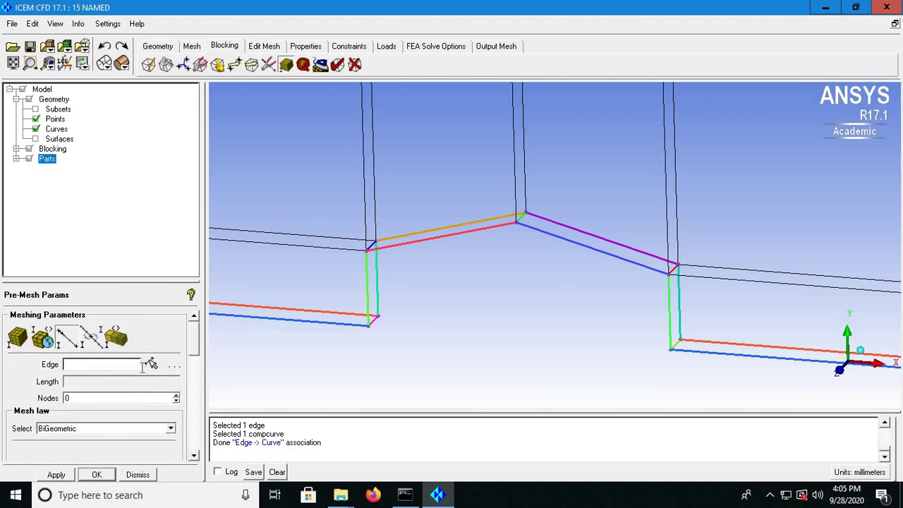
Set 10 nodes on the short depth-direction edge at the foot of the gabled block's -X wall.
{"action": "left_click", "coordinate": [151, 364]}
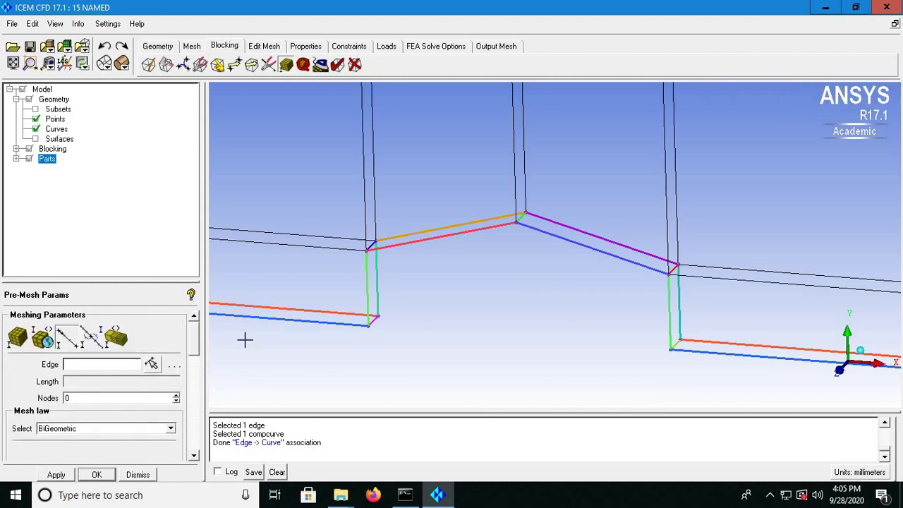
{"action": "left_click", "coordinate": [376, 324]}
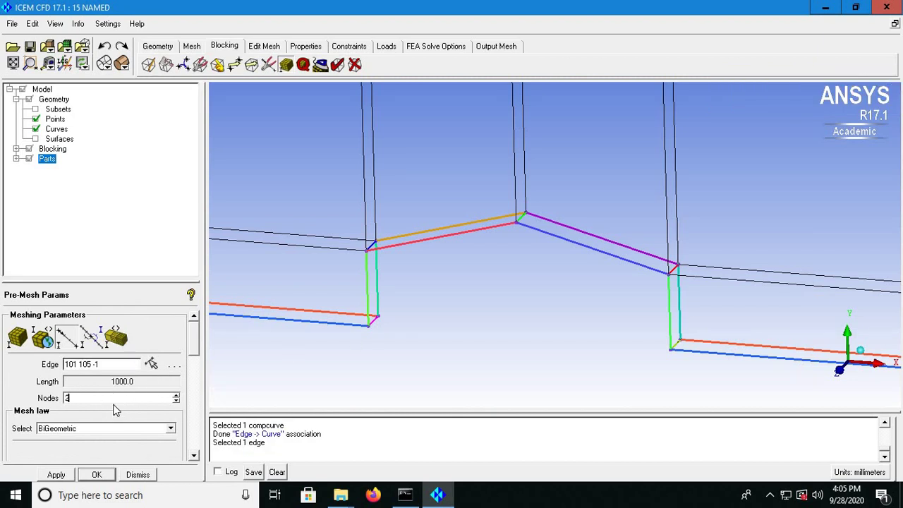
{"action": "key", "text": "BackSpace"}
{"action": "scroll", "coordinate": [477, 328], "scroll_direction": "down", "scroll_amount": 5}
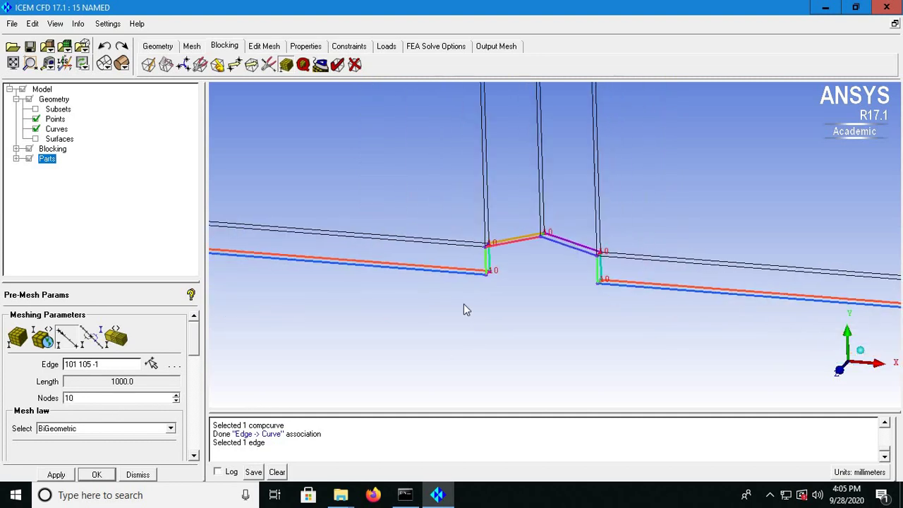
Set 50 nodes on the long channel floor edge on the -X side of the gabled block.
{"action": "left_click", "coordinate": [151, 364]}
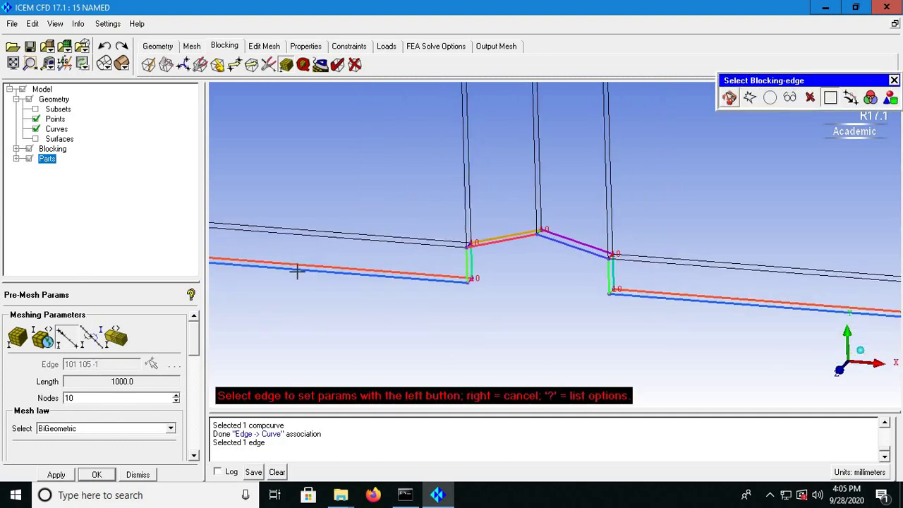
{"action": "left_click", "coordinate": [294, 274]}
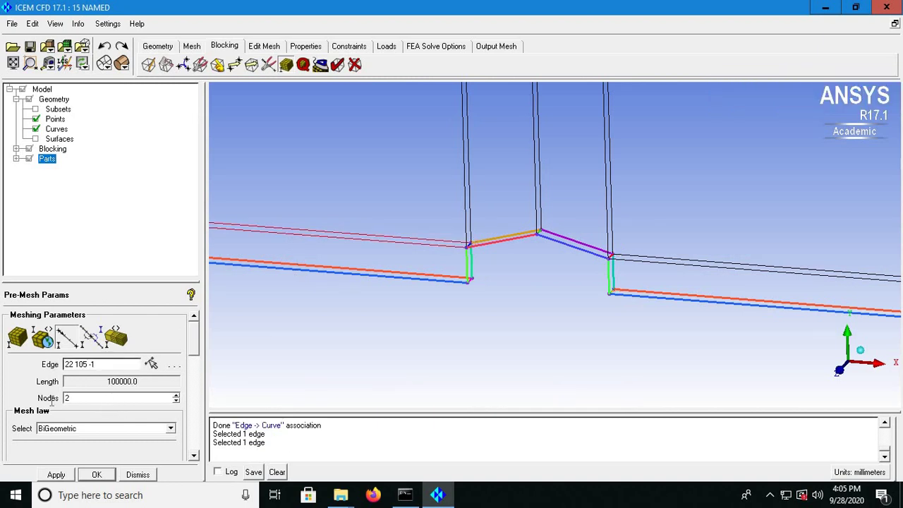
{"action": "double_click", "coordinate": [147, 397]}
{"action": "type", "text": "50"}
{"action": "key", "text": "Return"}
Set 50 nodes on the long channel floor edge on the +X side of the gabled block.
{"action": "left_click", "coordinate": [151, 364]}
{"action": "left_click", "coordinate": [699, 301]}
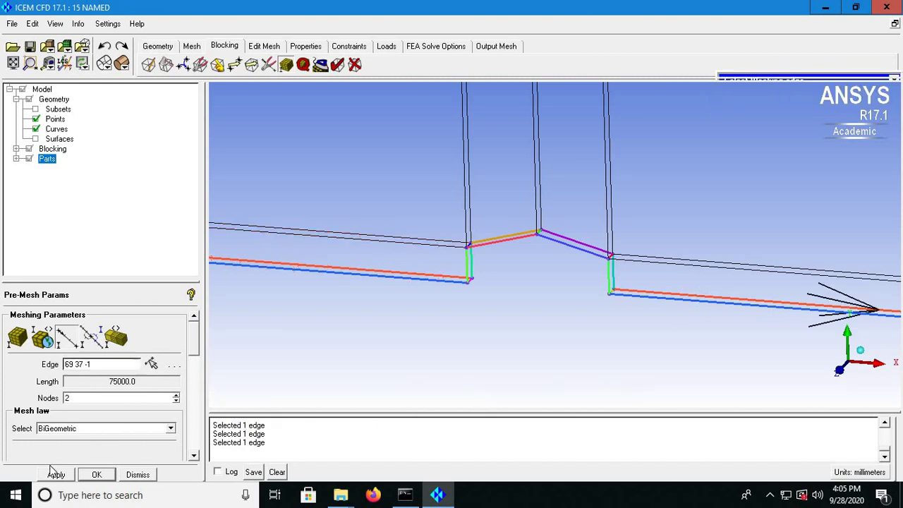
{"action": "double_click", "coordinate": [80, 399]}
{"action": "type", "text": "5"}
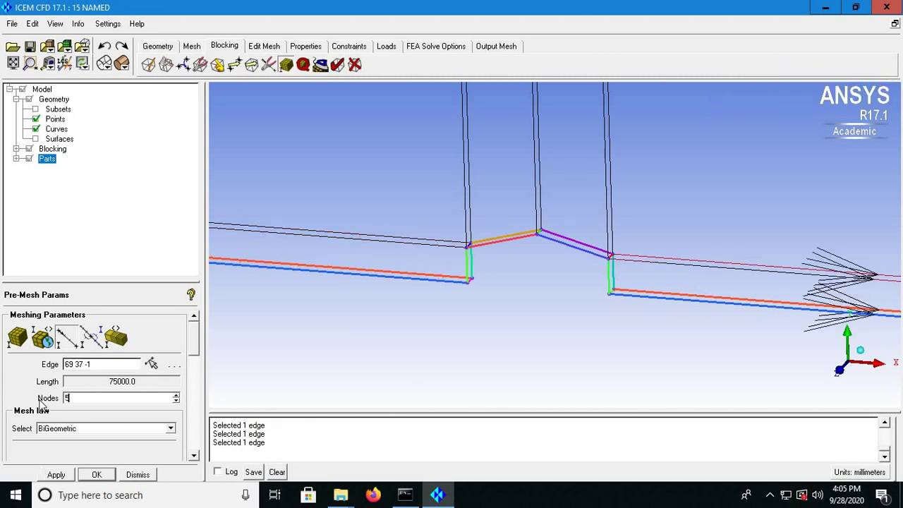
{"action": "type", "text": "0"}
{"action": "key", "text": "Return"}
Set 20 nodes on each of the two sloping roof edges of the gabled block.
{"action": "left_click", "coordinate": [151, 364]}
{"action": "left_click", "coordinate": [509, 239]}
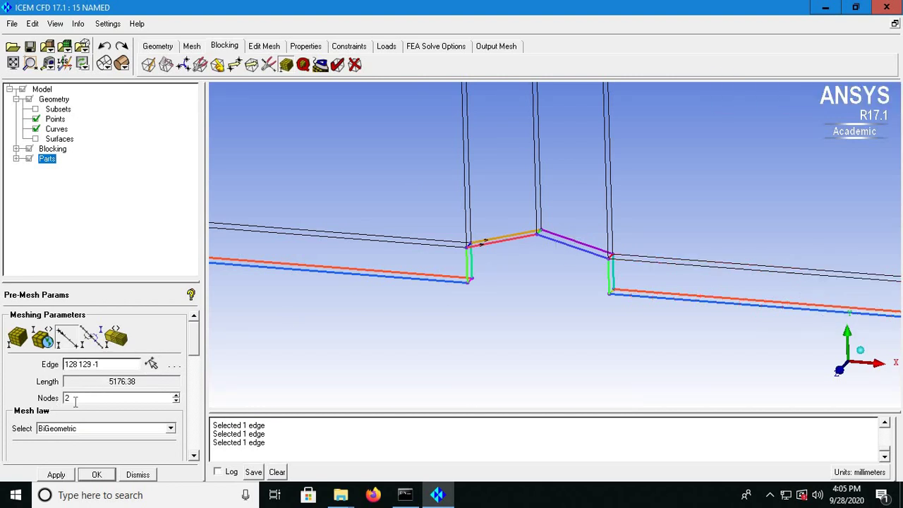
{"action": "type", "text": "0"}
{"action": "key", "text": "Return"}
{"action": "left_click", "coordinate": [151, 363]}
{"action": "left_click", "coordinate": [560, 246]}
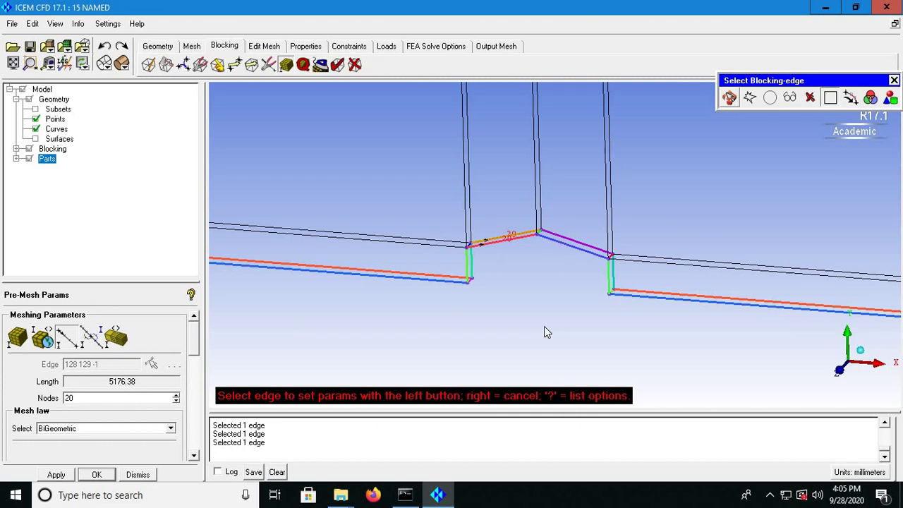
{"action": "left_click", "coordinate": [83, 401]}
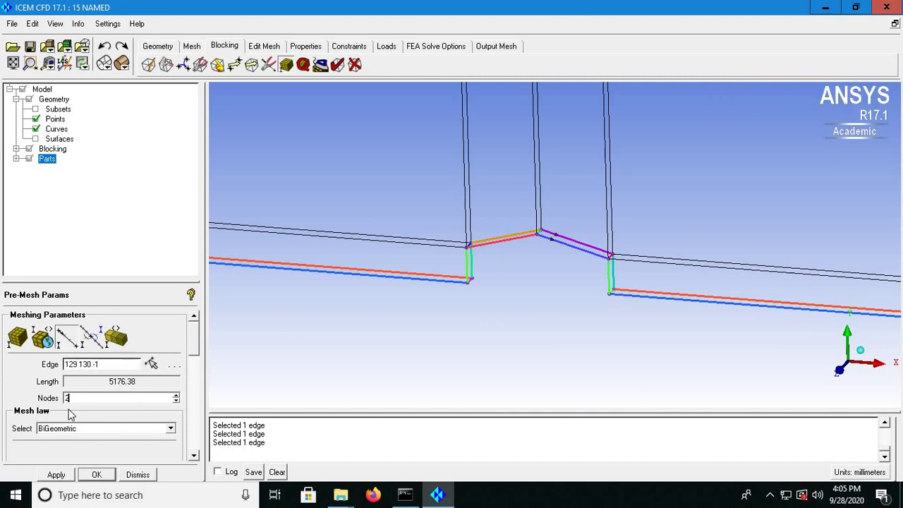
{"action": "key", "text": "Return"}
Set 70 nodes on the vertical block edges running from the gable up to the channel top.
{"action": "left_click", "coordinate": [151, 364]}
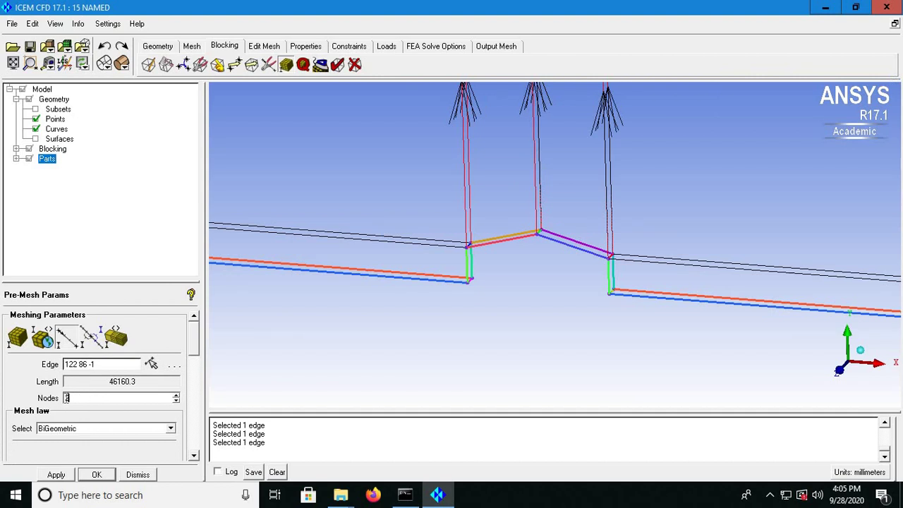
{"action": "double_click", "coordinate": [66, 398]}
{"action": "key", "text": "BackSpace"}
{"action": "type", "text": "70"}
Turn on the pre-mesh display and compute the mesh.
{"action": "left_click", "coordinate": [16, 149]}
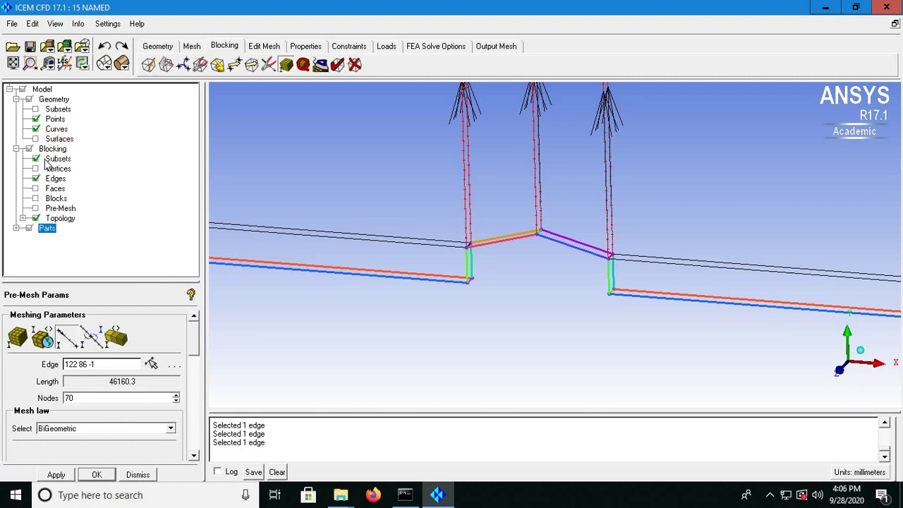
{"action": "left_click", "coordinate": [36, 209]}
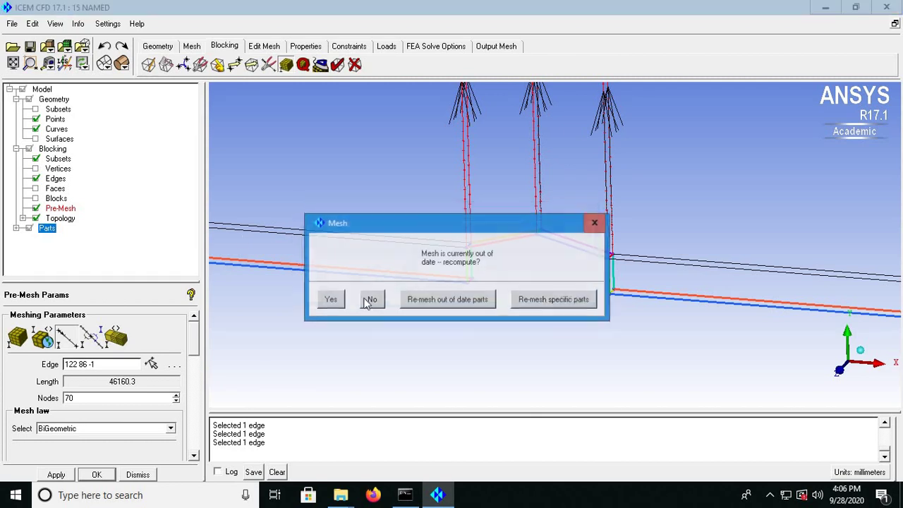
{"action": "left_click", "coordinate": [329, 301]}
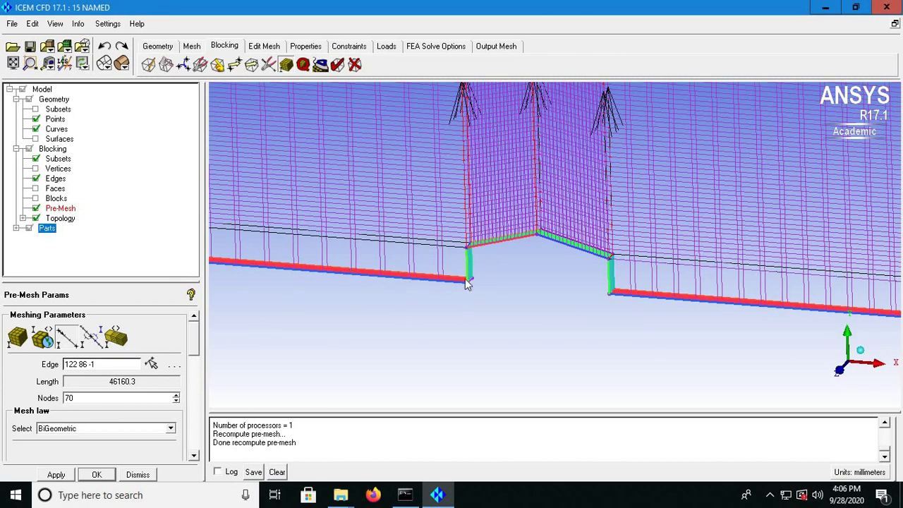
Set 20 nodes on the vertical edge of the gabled block's -X wall.
{"action": "left_click", "coordinate": [151, 363]}
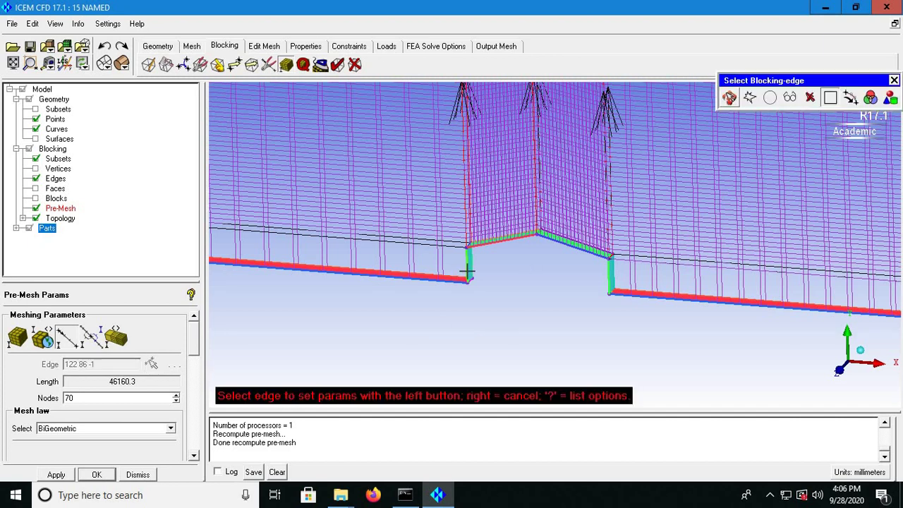
{"action": "left_click", "coordinate": [467, 271]}
{"action": "double_click", "coordinate": [85, 399]}
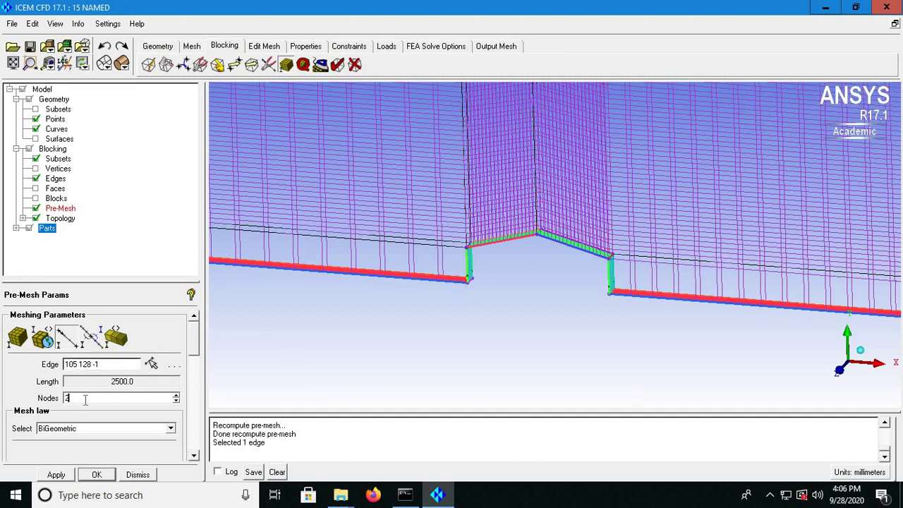
{"action": "type", "text": "20"}
{"action": "key", "text": "Return"}
Refresh the pre-mesh display and recompute the mesh with the new wall-edge node count.
{"action": "left_click", "coordinate": [36, 208]}
{"action": "left_click", "coordinate": [36, 209]}
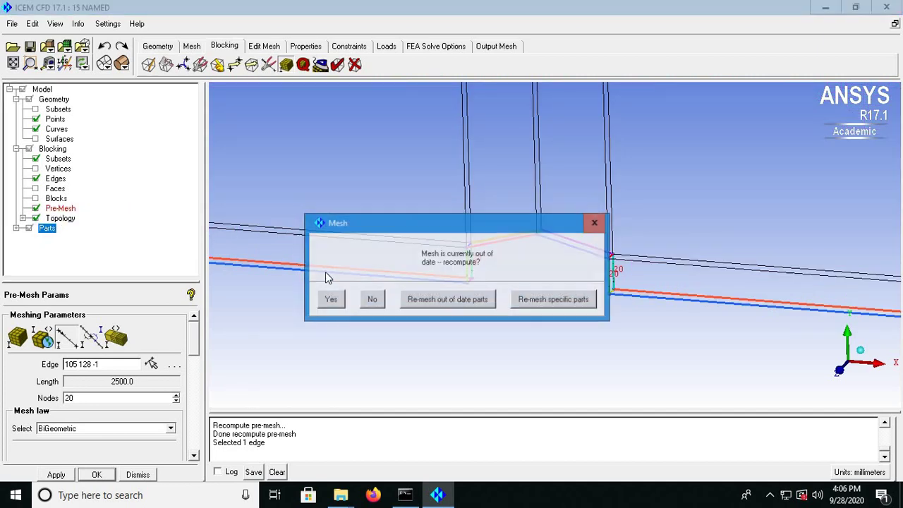
{"action": "left_click", "coordinate": [337, 301]}
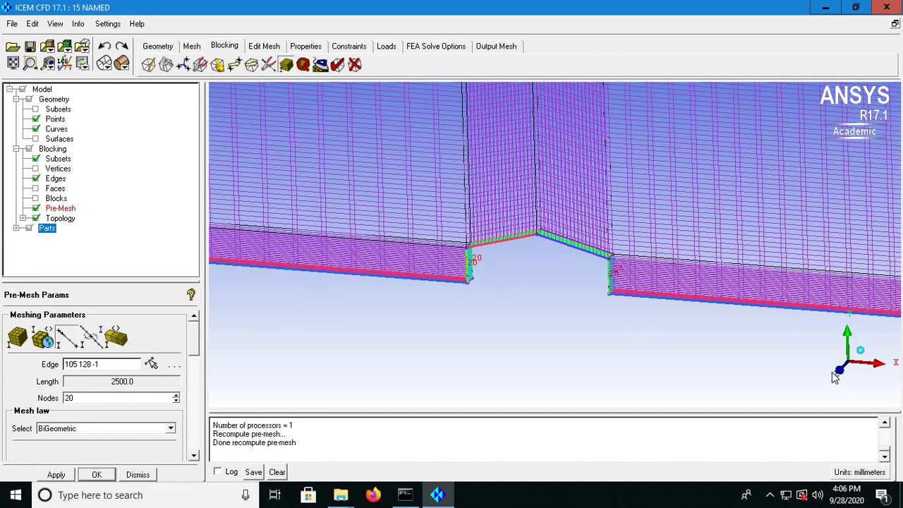
Examine the pre-mesh around the gabled block and across the whole channel height in the front XY view.
{"action": "left_click", "coordinate": [840, 372]}
{"action": "scroll", "coordinate": [710, 289], "scroll_direction": "up", "scroll_amount": 5}
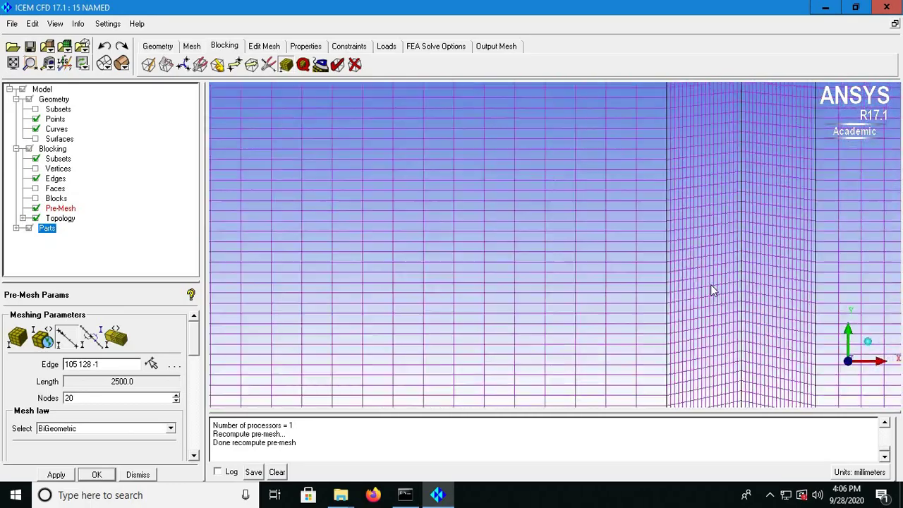
{"action": "scroll", "coordinate": [710, 283], "scroll_direction": "down", "scroll_amount": 3}
{"action": "scroll", "coordinate": [659, 270], "scroll_direction": "down", "scroll_amount": 2}
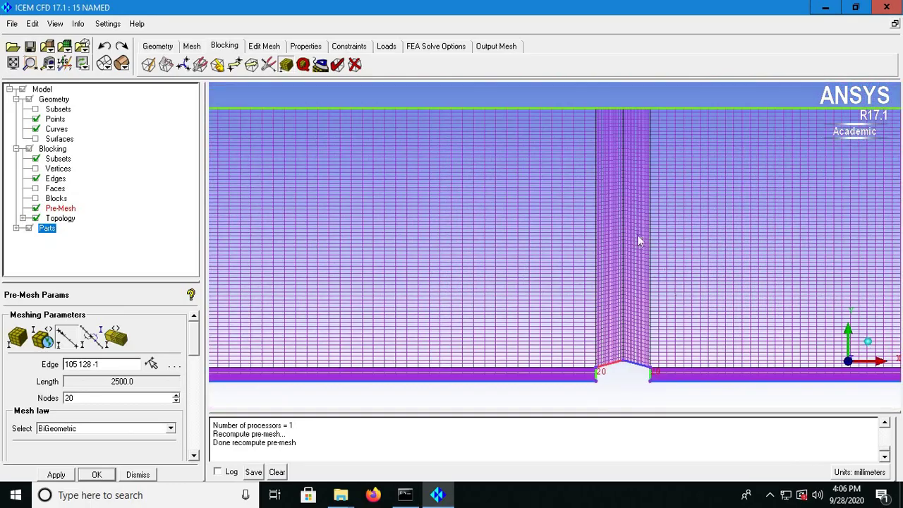
{"action": "scroll", "coordinate": [640, 242], "scroll_direction": "up", "scroll_amount": 2}
{"action": "scroll", "coordinate": [504, 327], "scroll_direction": "up", "scroll_amount": 4}
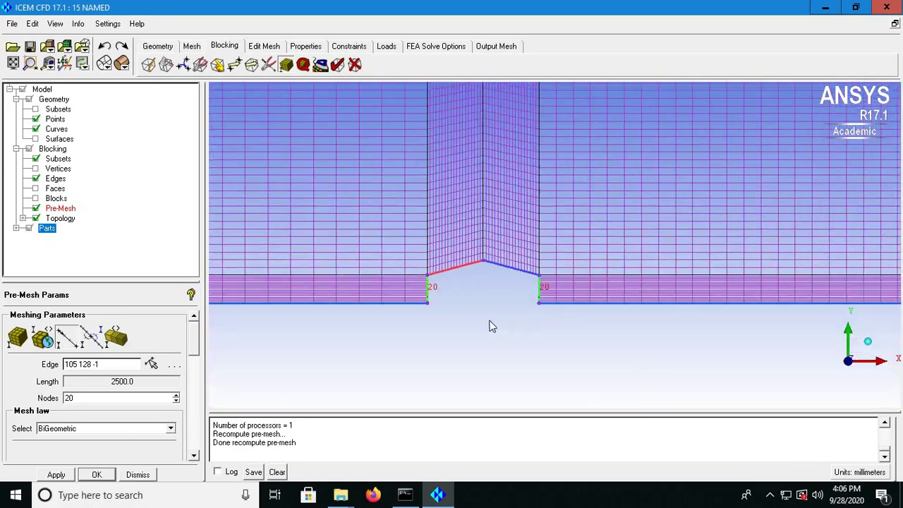
{"action": "scroll", "coordinate": [475, 330], "scroll_direction": "down", "scroll_amount": 4}
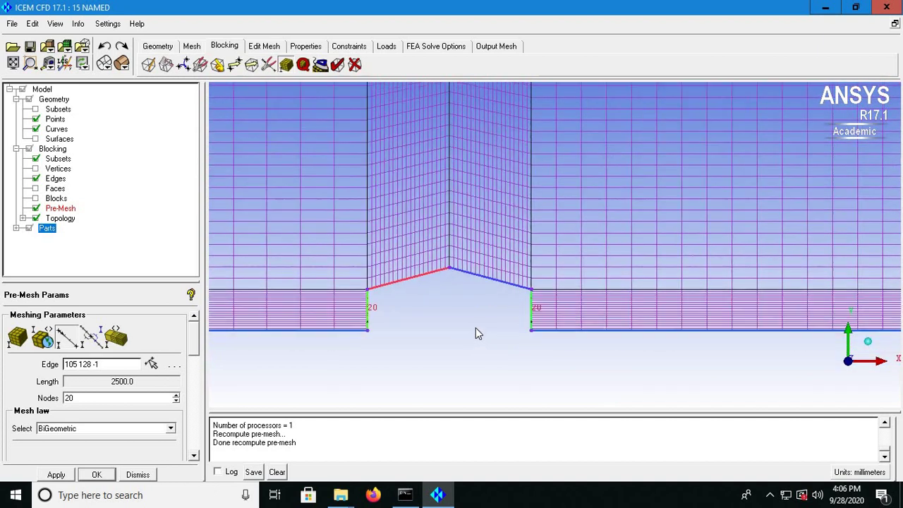
{"action": "scroll", "coordinate": [485, 322], "scroll_direction": "up", "scroll_amount": 2}
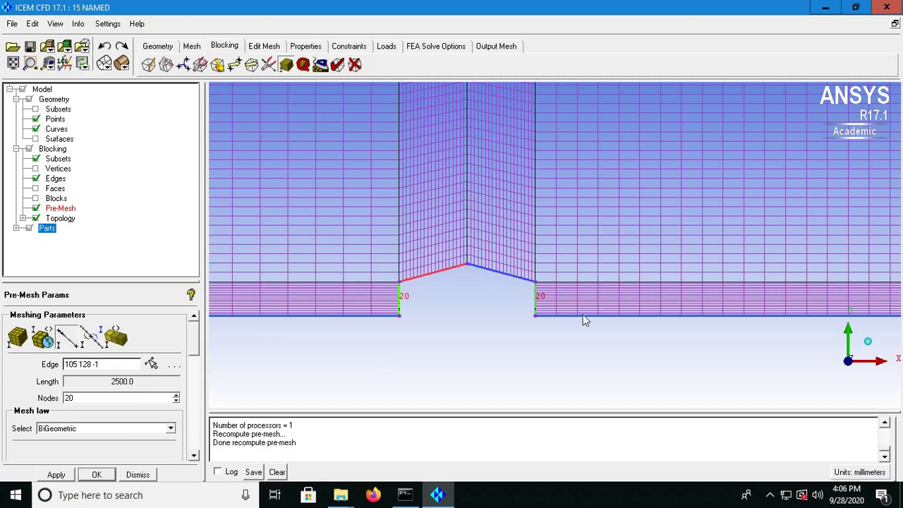
{"action": "scroll", "coordinate": [583, 317], "scroll_direction": "down", "scroll_amount": 8}
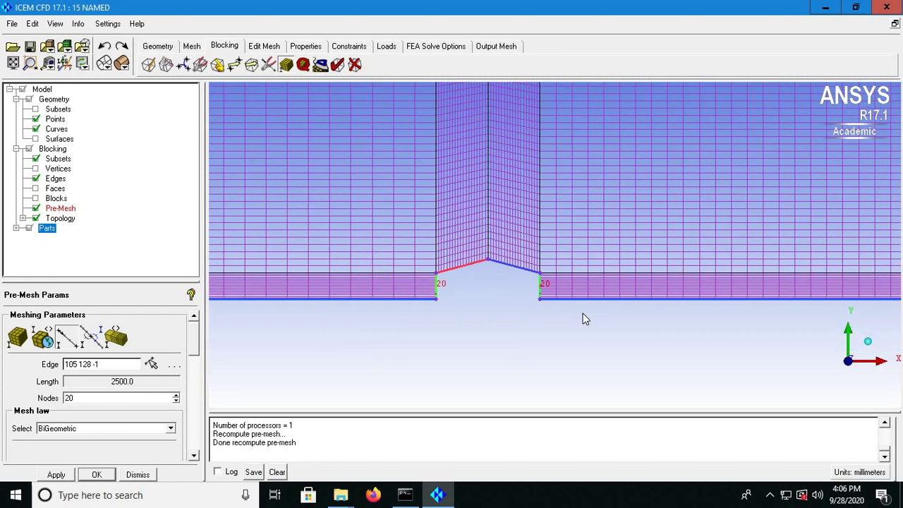
{"action": "scroll", "coordinate": [562, 291], "scroll_direction": "up", "scroll_amount": 6}
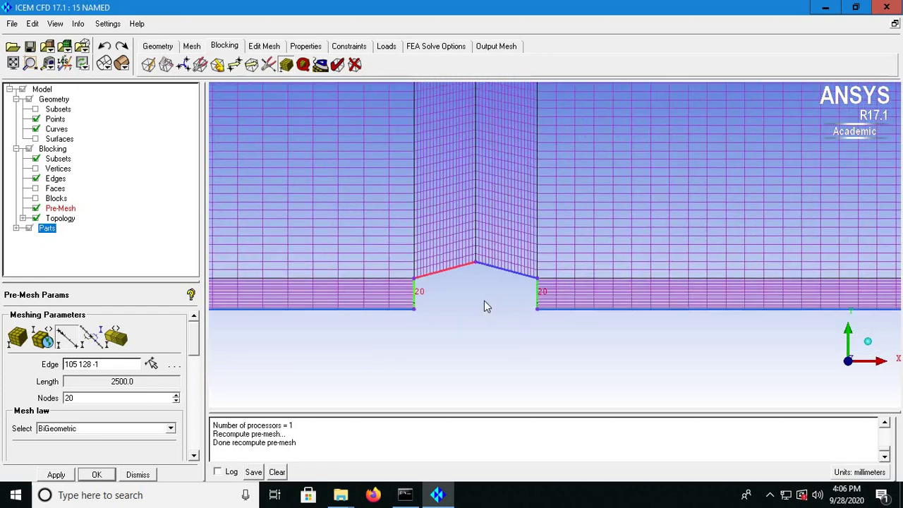
{"action": "scroll", "coordinate": [456, 304], "scroll_direction": "up", "scroll_amount": 2}
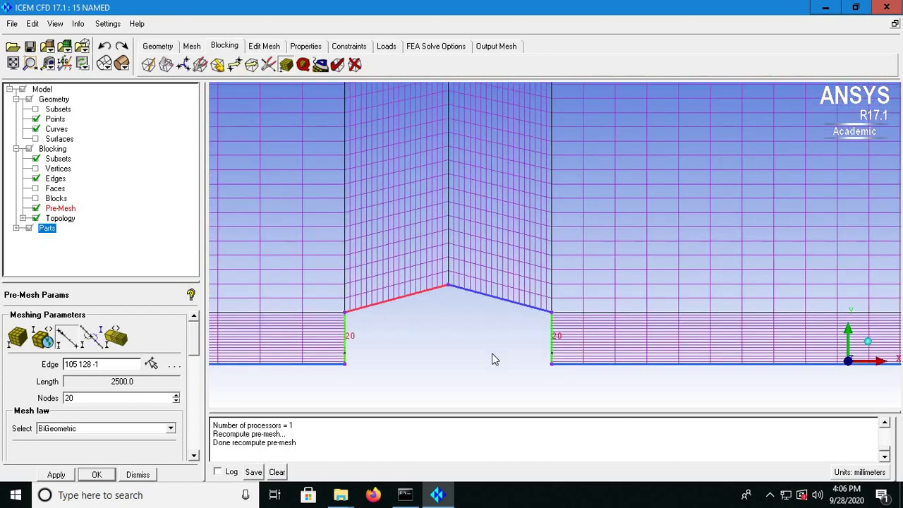
{"action": "scroll", "coordinate": [534, 350], "scroll_direction": "down", "scroll_amount": 6}
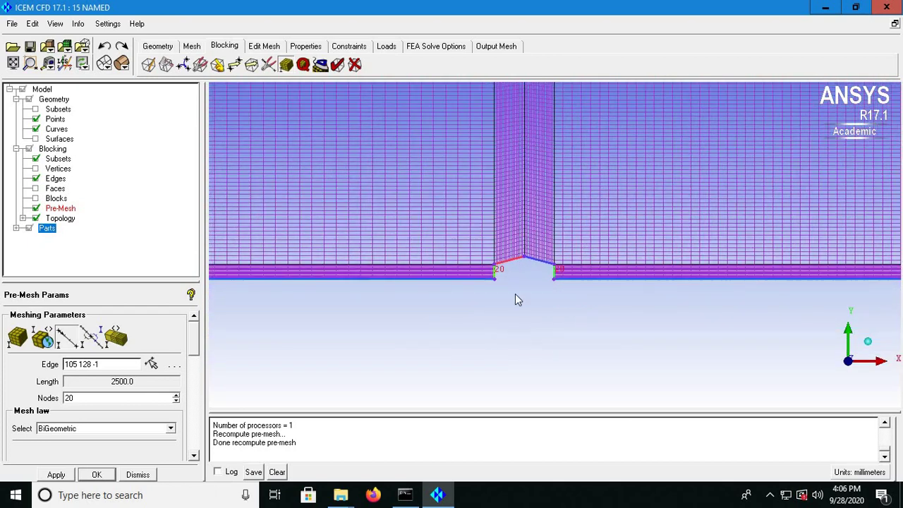
{"action": "middle_click_drag", "start_coordinate": [541, 237], "coordinate": [530, 342]}
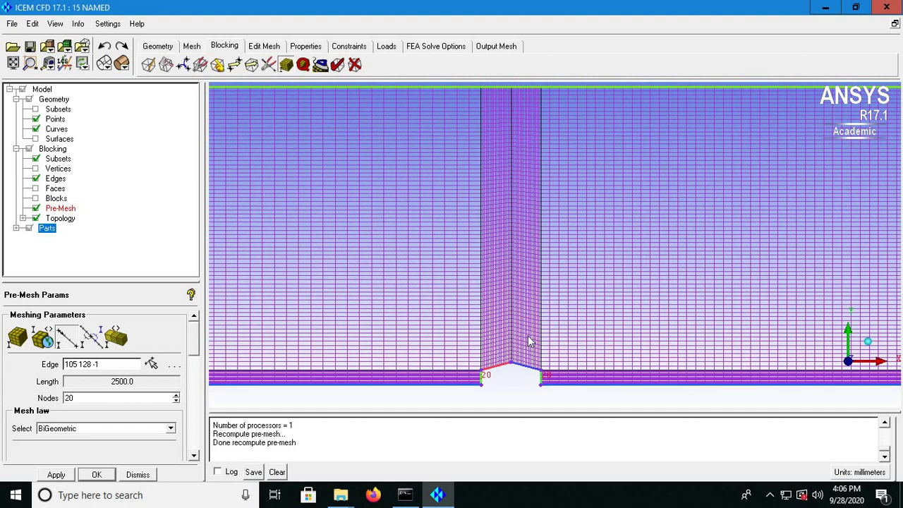
Save the project under the new name 15 MESHED in the 15 Deg Pitch folder.
{"action": "left_click", "coordinate": [12, 24]}
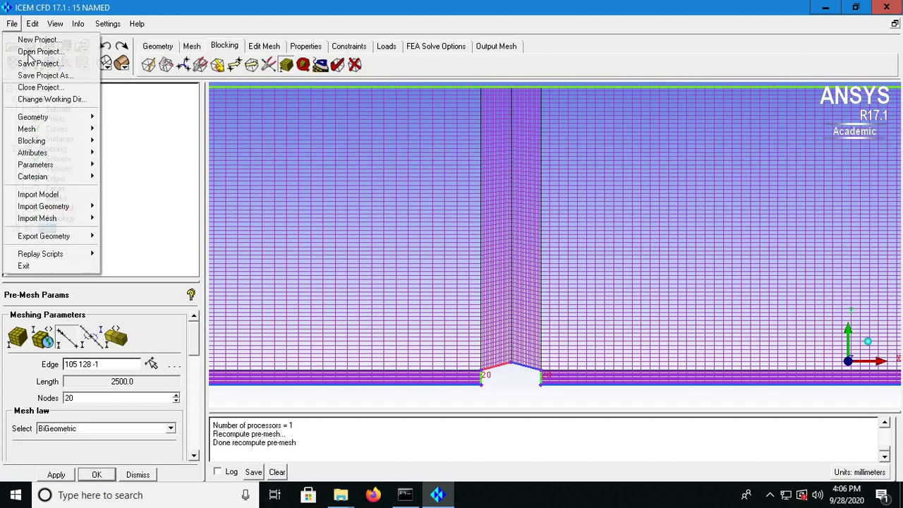
{"action": "left_click", "coordinate": [56, 75]}
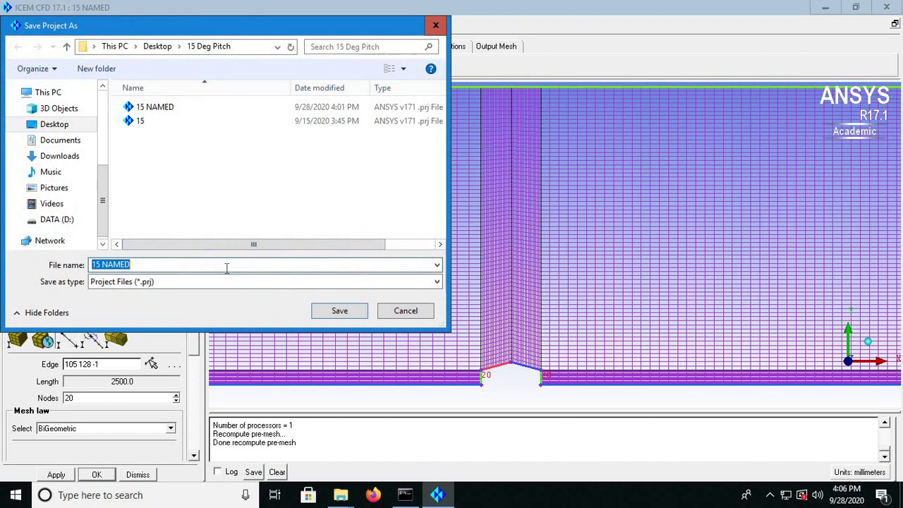
{"action": "left_click", "coordinate": [226, 267]}
{"action": "key", "text": "BackSpace"}
{"action": "key", "text": "BackSpace"}
{"action": "key", "text": "BackSpace"}
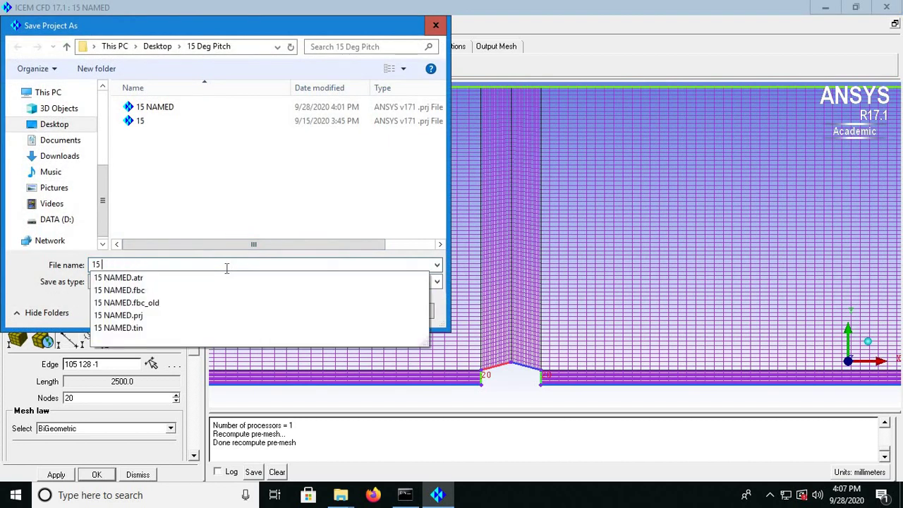
{"action": "type", "text": "MESHED"}
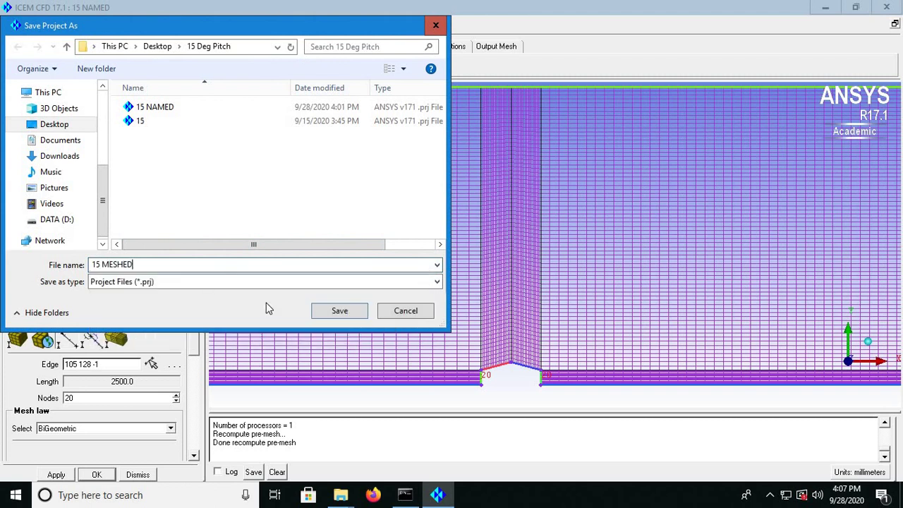
{"action": "left_click", "coordinate": [342, 316]}
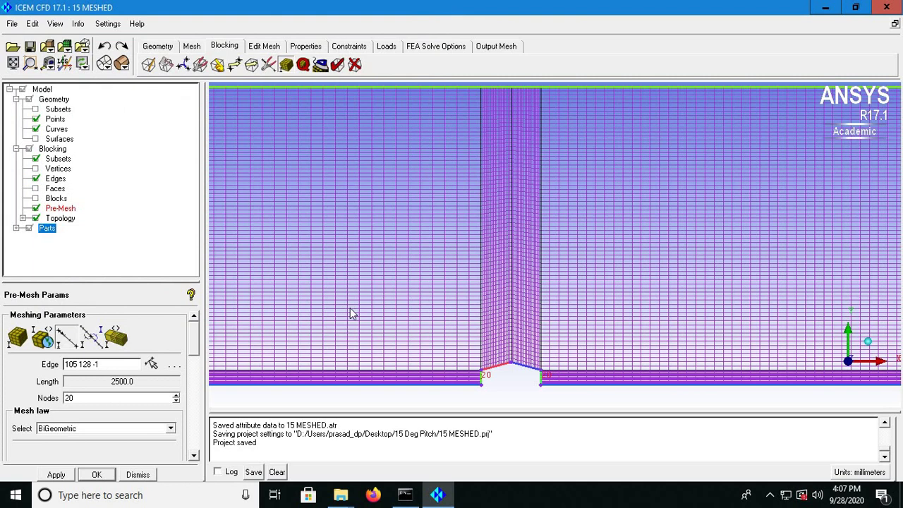
Load the unstructured mesh from the blocking and apply ANSYS CFX as the output solver.
{"action": "left_click", "coordinate": [11, 25]}
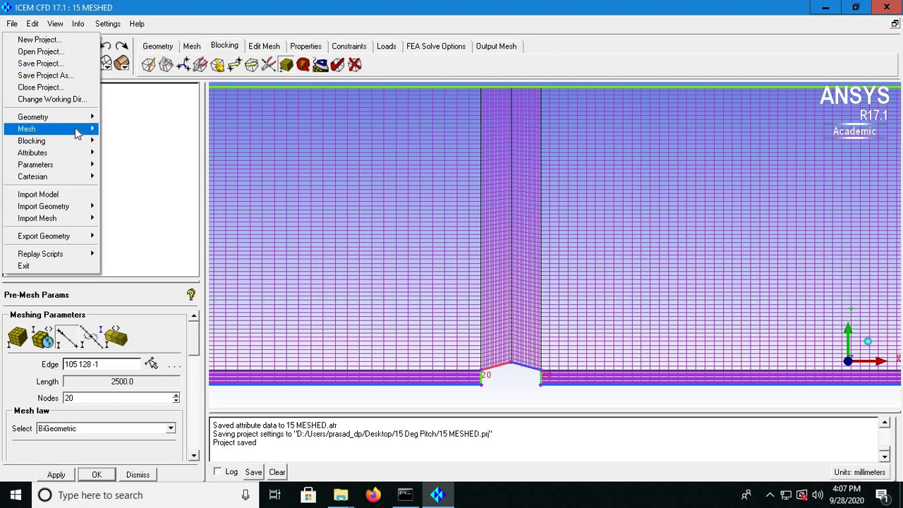
{"action": "mouse_move", "coordinate": [77, 131]}
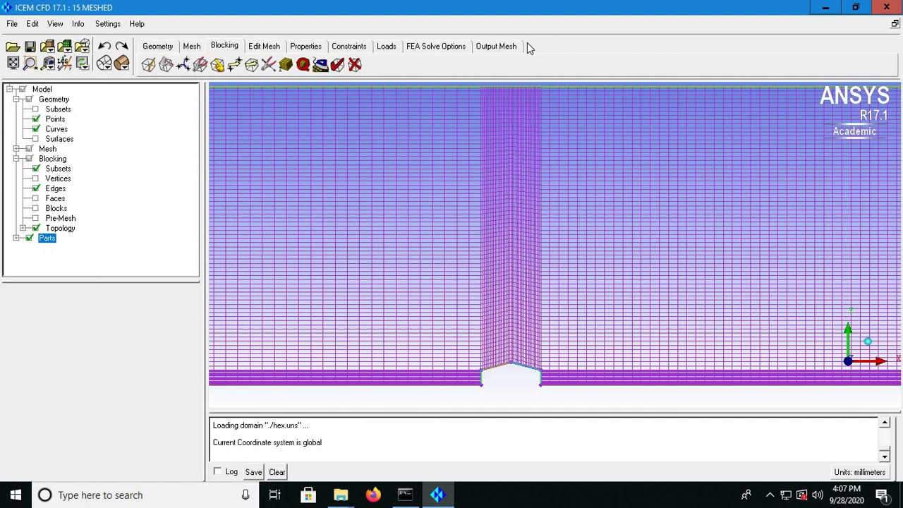
{"action": "left_click", "coordinate": [495, 48]}
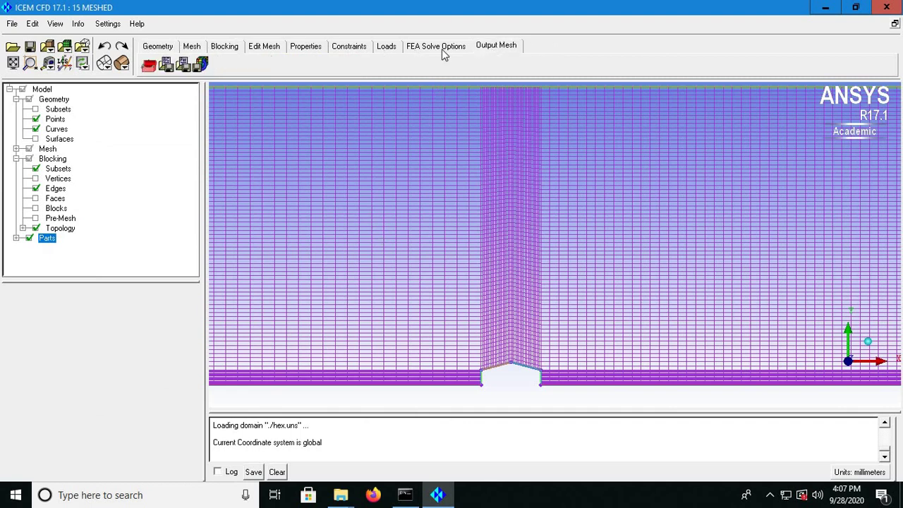
{"action": "left_click", "coordinate": [149, 66]}
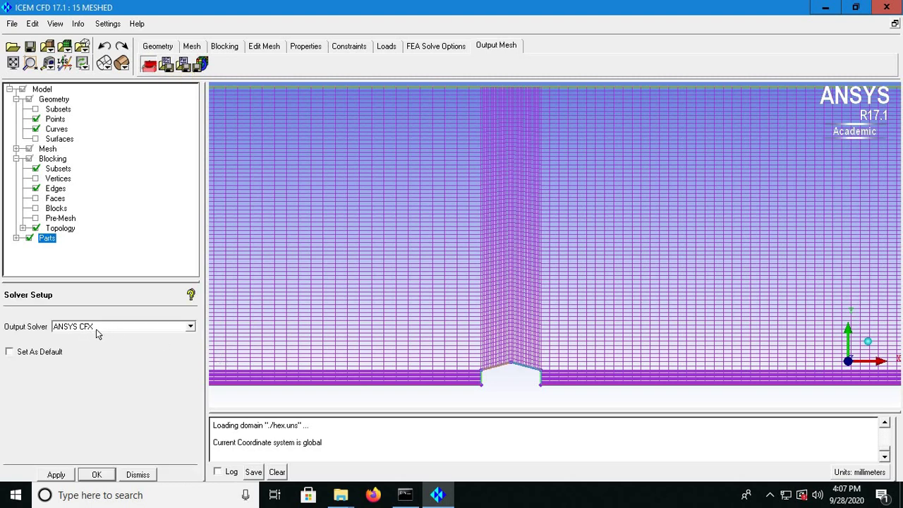
{"action": "left_click", "coordinate": [56, 474]}
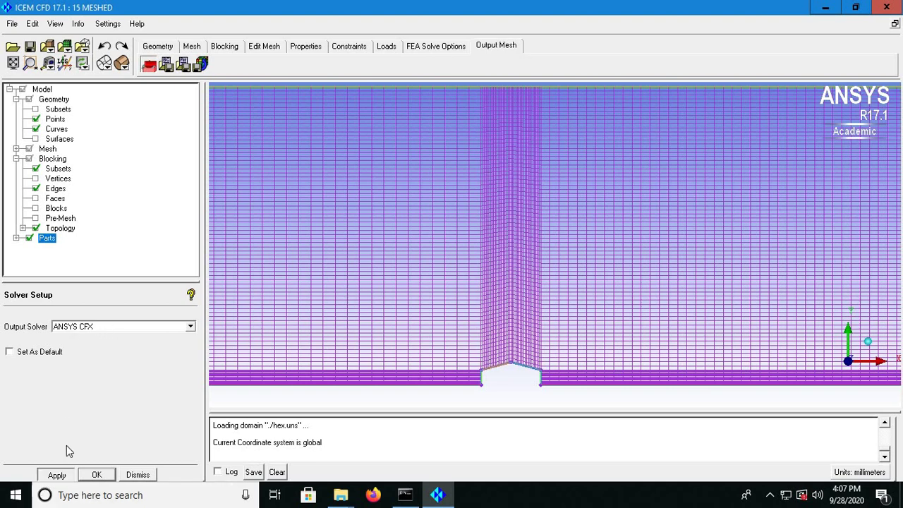
Save the project and export the mesh as 15 MESHED.cfx5 with scaling enabled at 0.001 in x, y and z.
{"action": "left_click", "coordinate": [203, 66]}
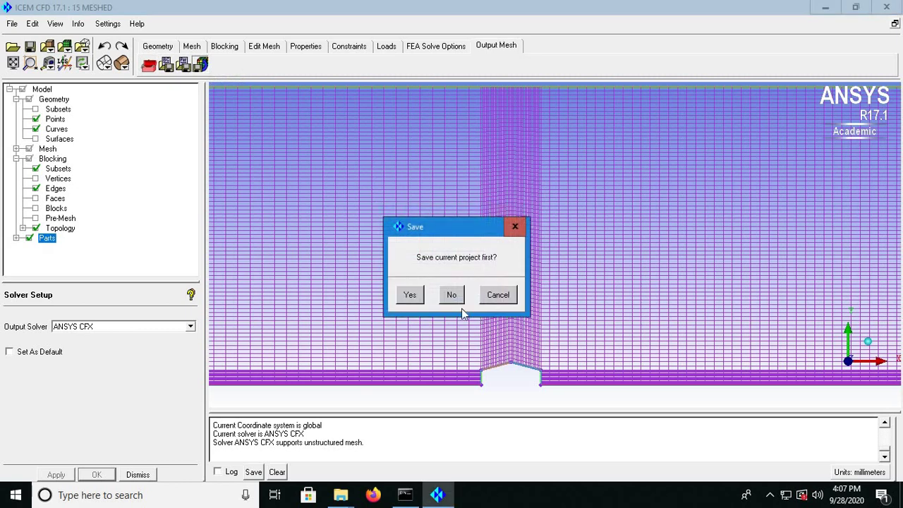
{"action": "left_click", "coordinate": [410, 295]}
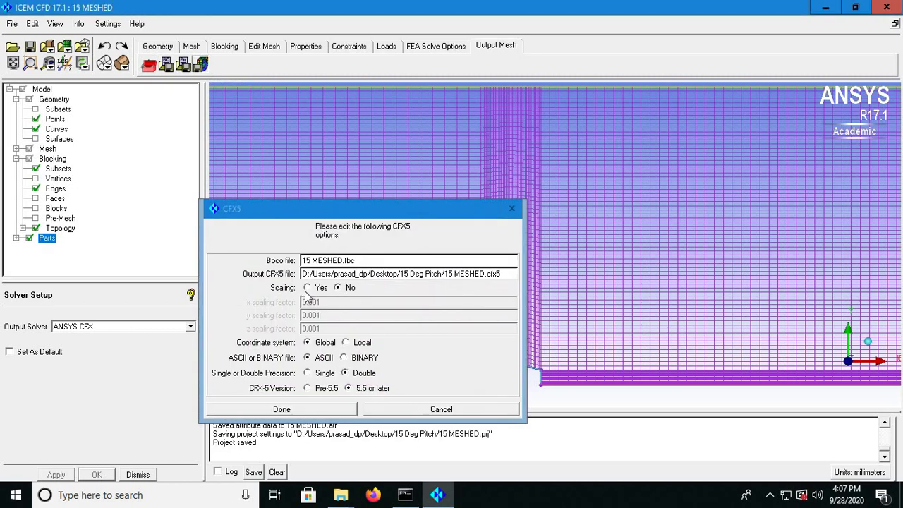
{"action": "left_click", "coordinate": [318, 290]}
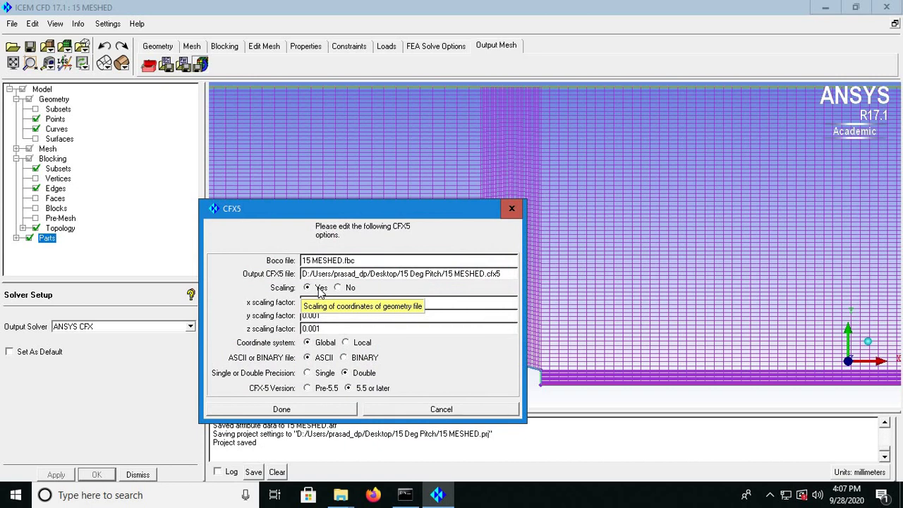
{"action": "left_click", "coordinate": [300, 415]}
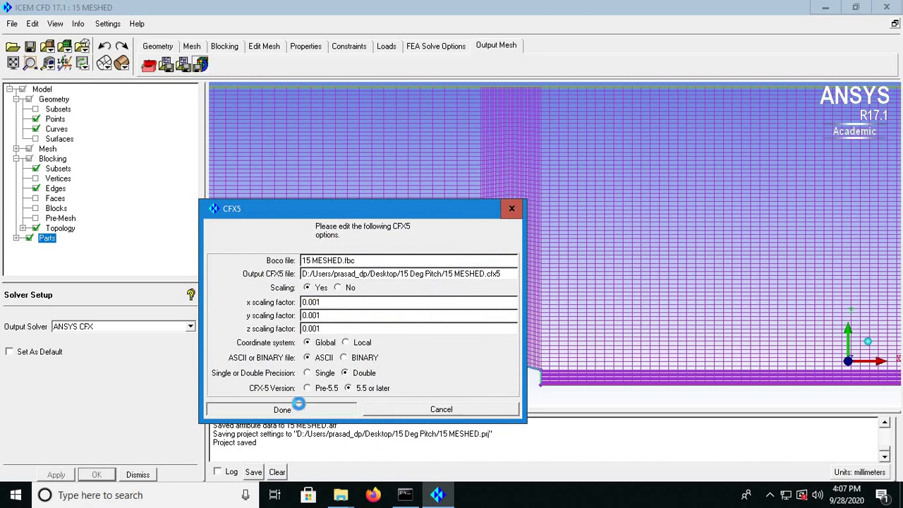